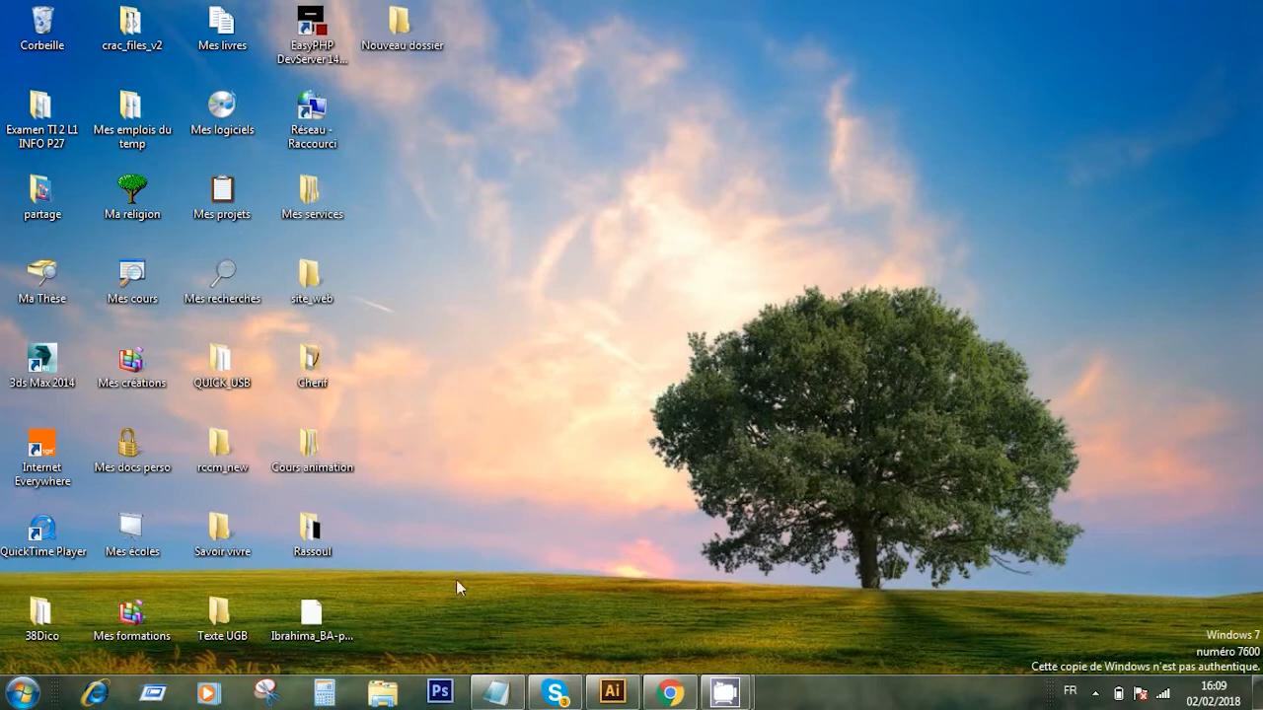
Switch to Chrome and open the official AxCrypt download page (axcrypt.net/fr/download) from the Google results
left_click(659, 691)
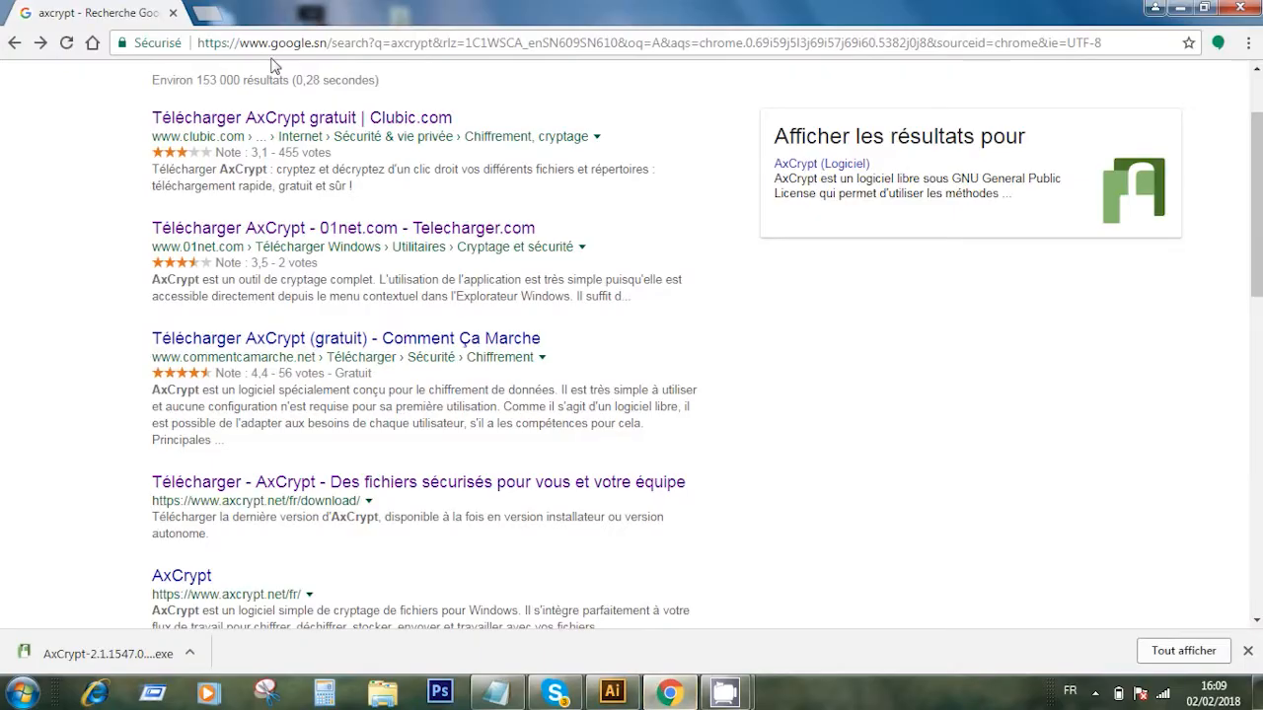
scroll(1251, 174, "up", 2)
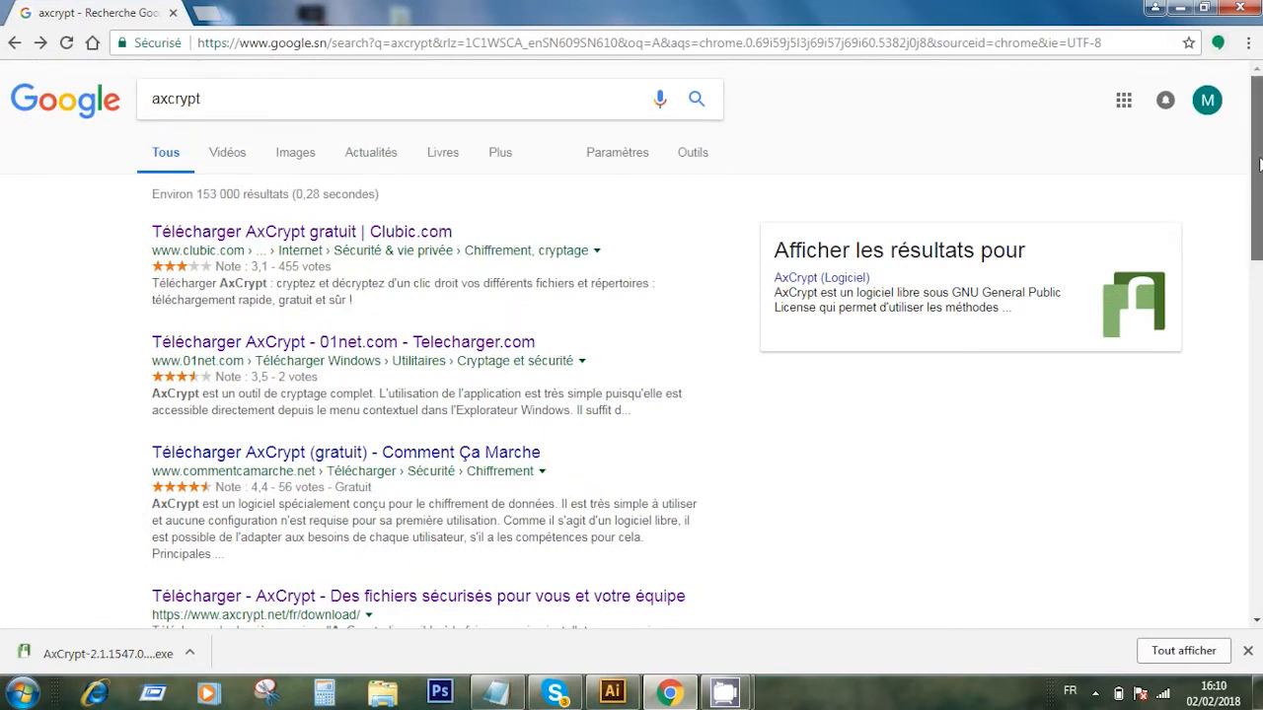
scroll(1261, 192, "down", 2)
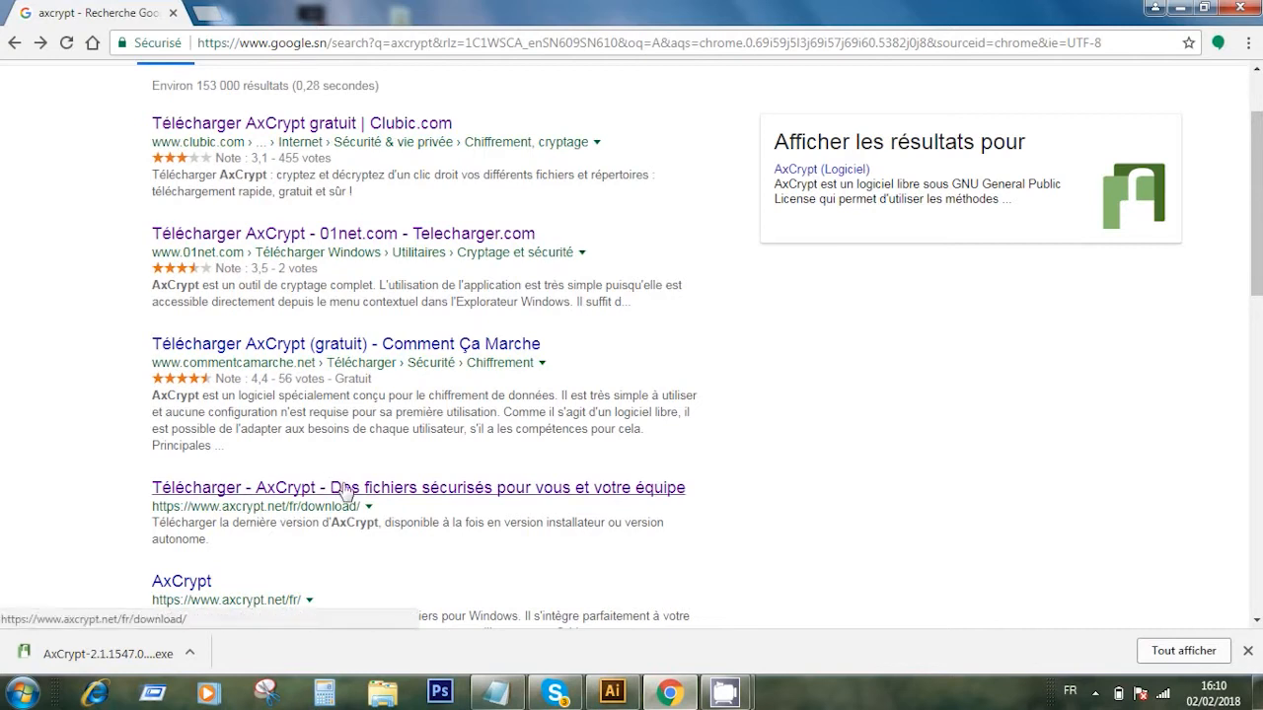
left_click(1247, 651)
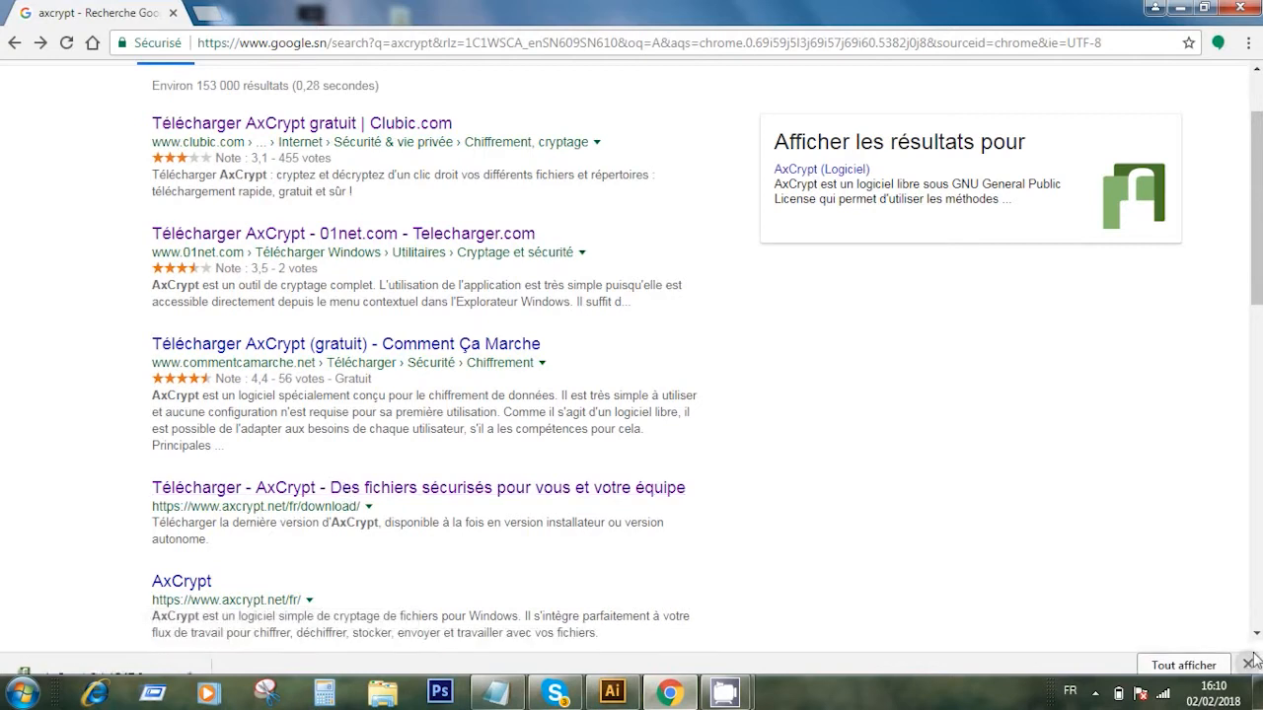
left_click(496, 485)
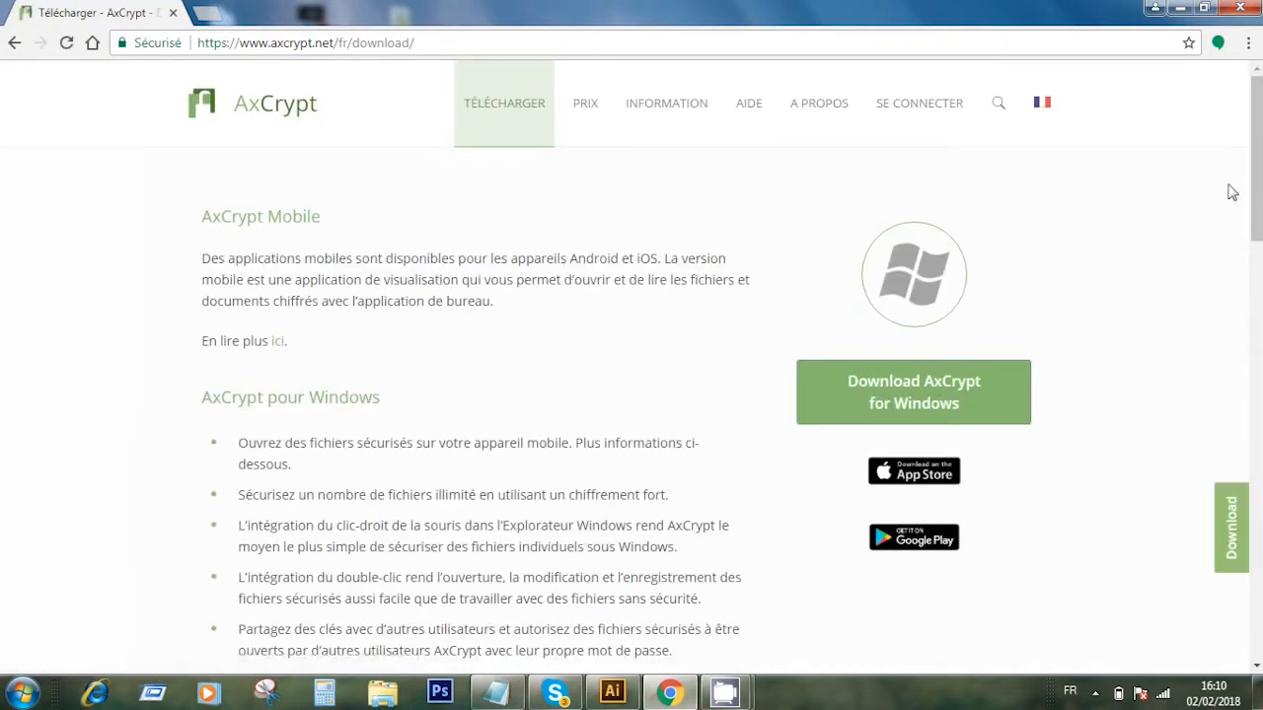
Download the Windows 32- and 64-bit installer AxCrypt-2-Setup.exe from the installation program table
left_click_drag(1258, 193, 1246, 160)
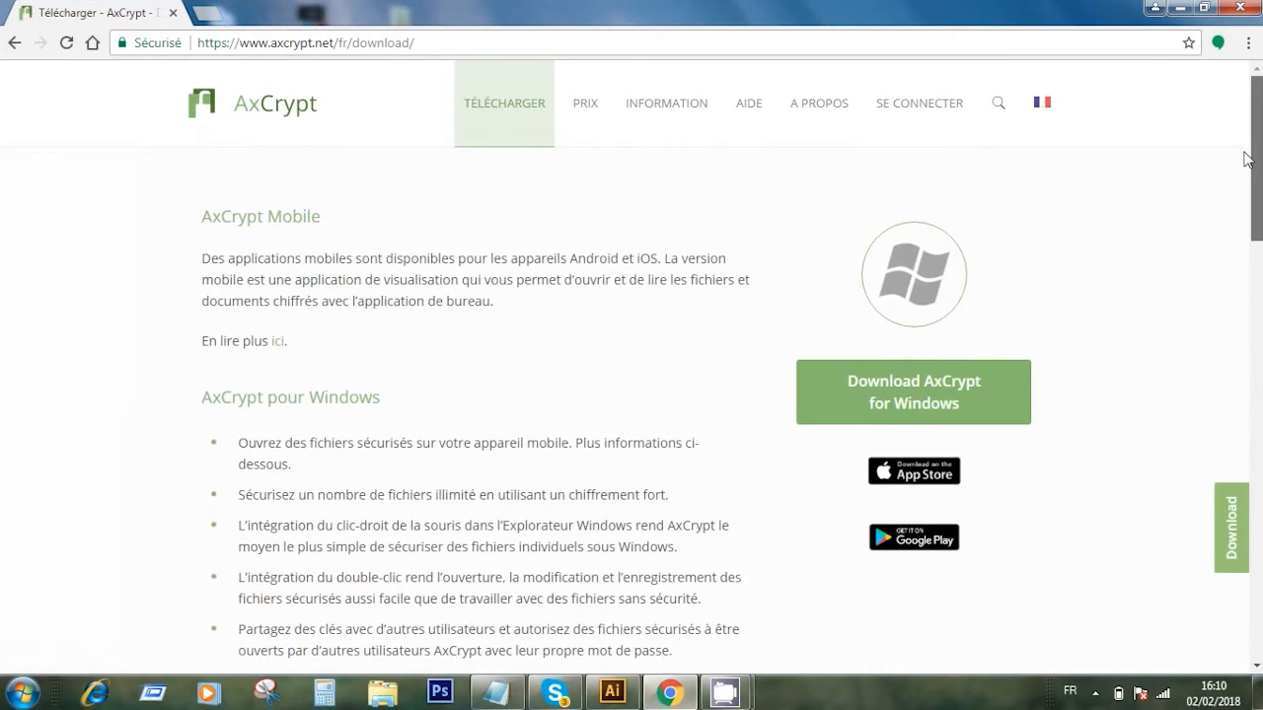
left_click_drag(1260, 232, 1258, 493)
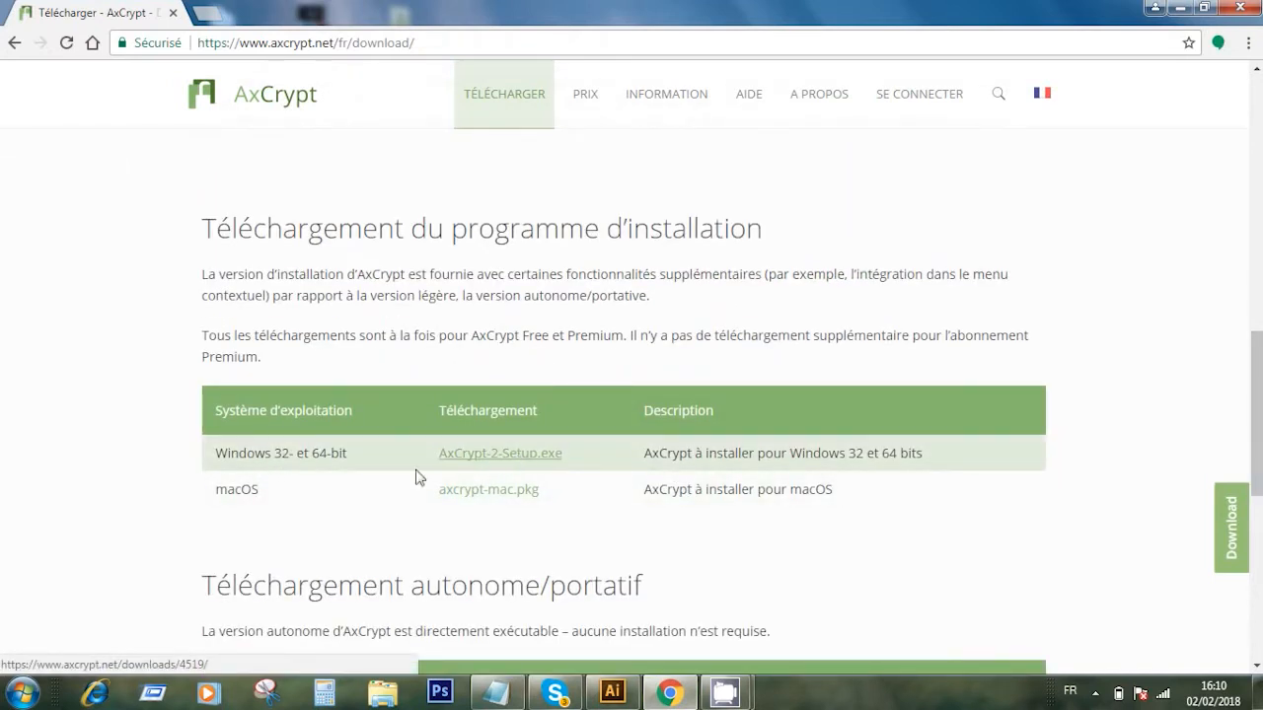
left_click(491, 458)
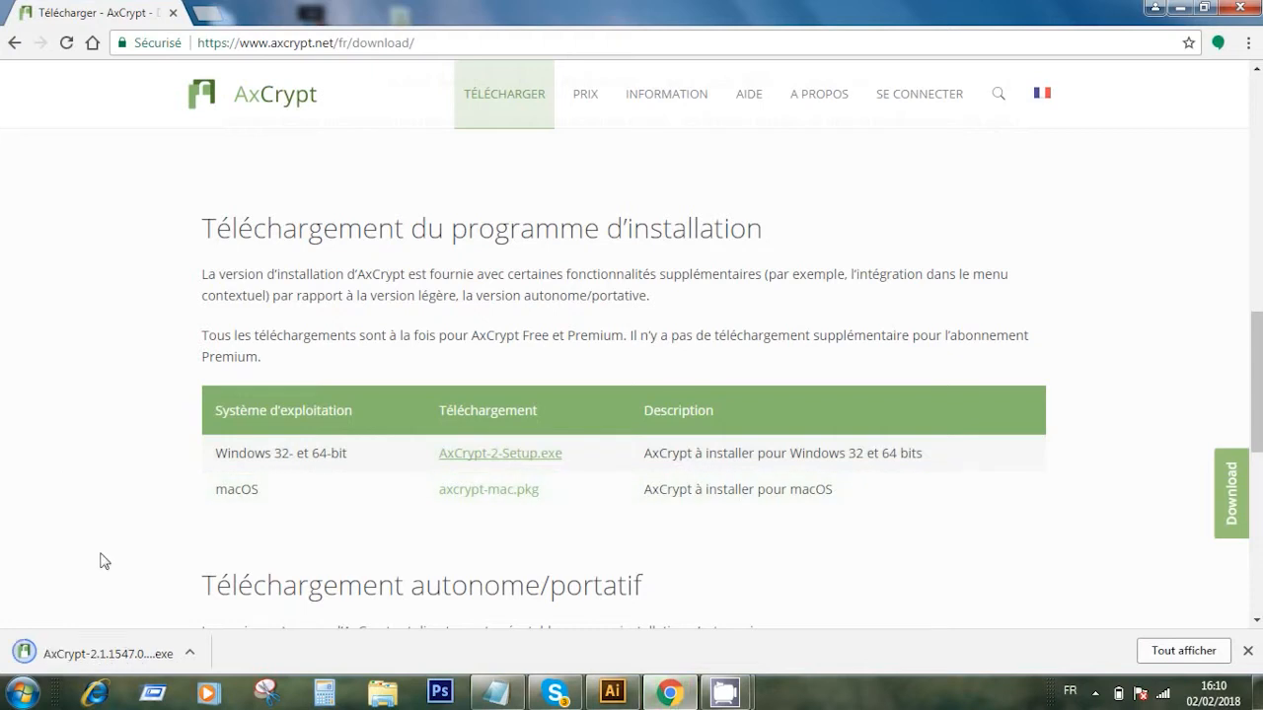
Show the downloaded AxCrypt-2.1.1547.0-Setup file in its folder and move it to the desktop
left_click(189, 652)
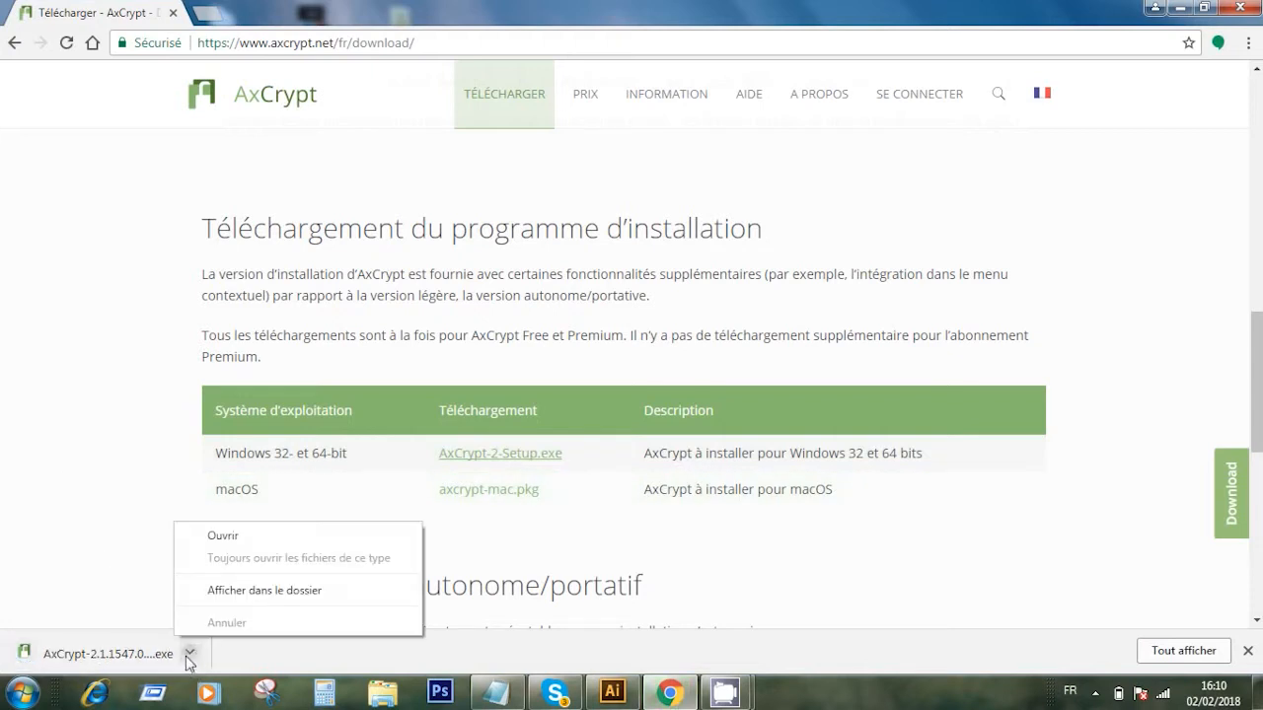
left_click(230, 590)
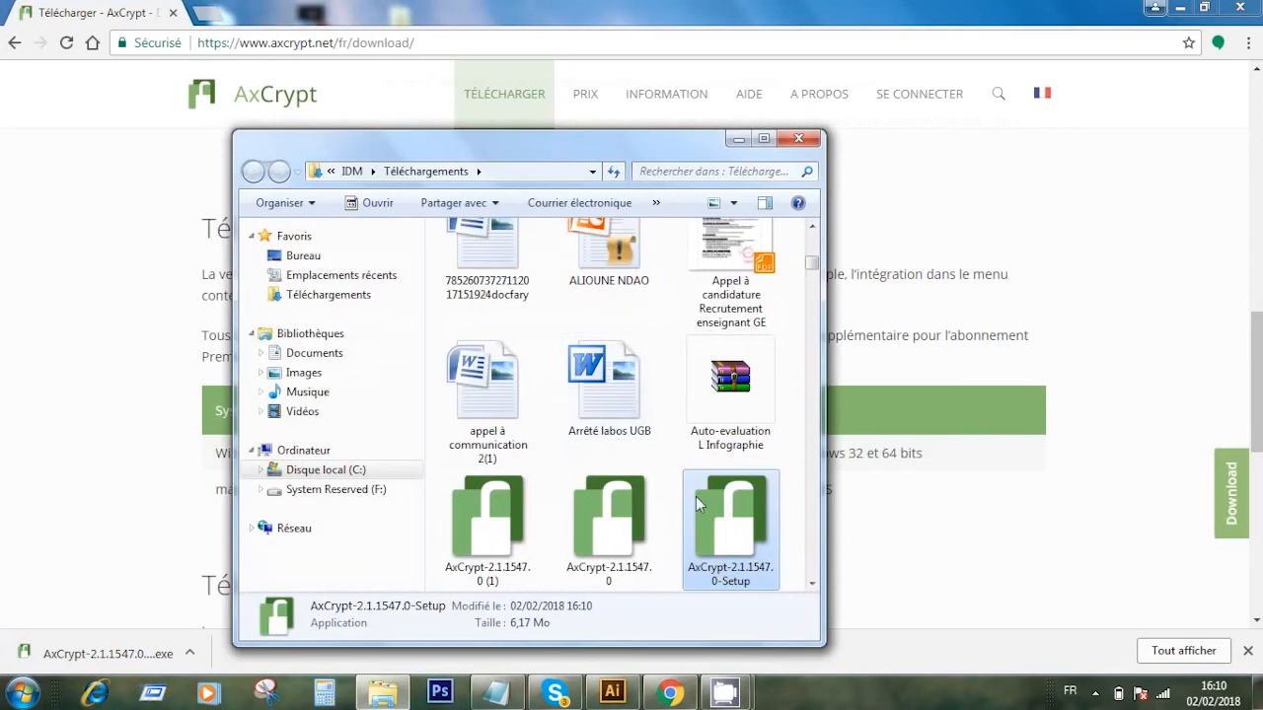
double_click(695, 497)
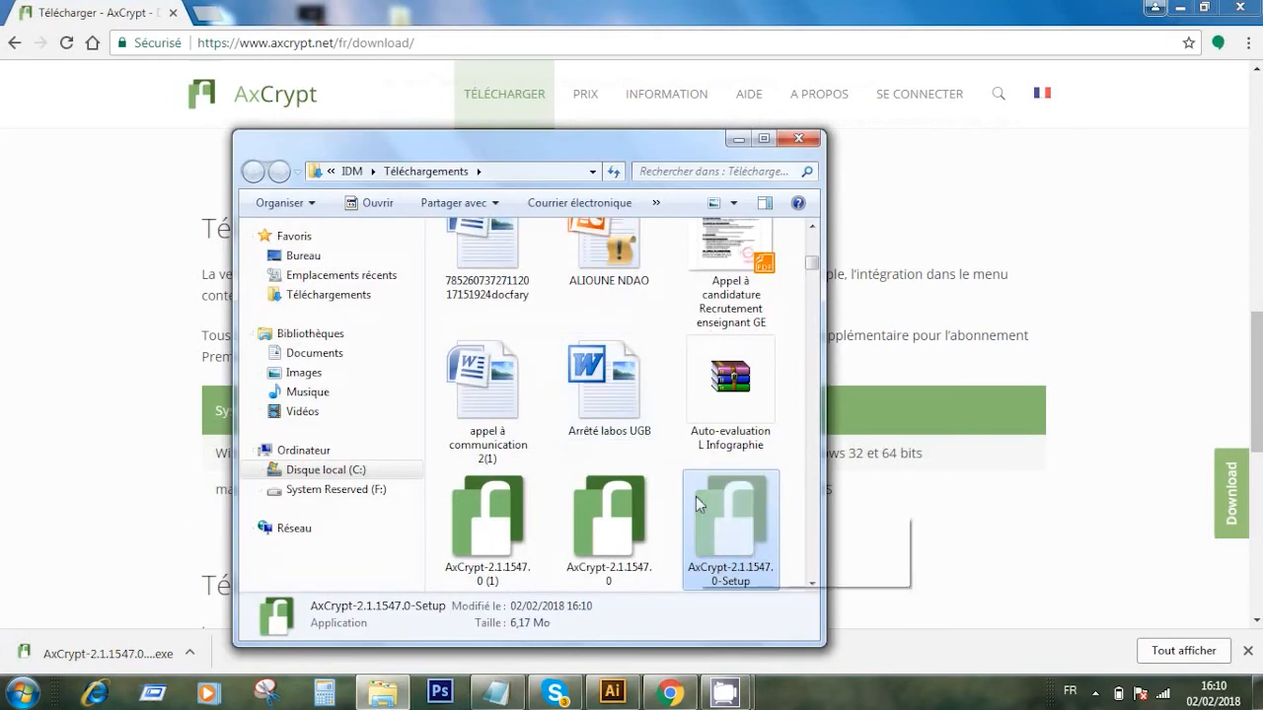
left_click(799, 142)
left_click(1176, 8)
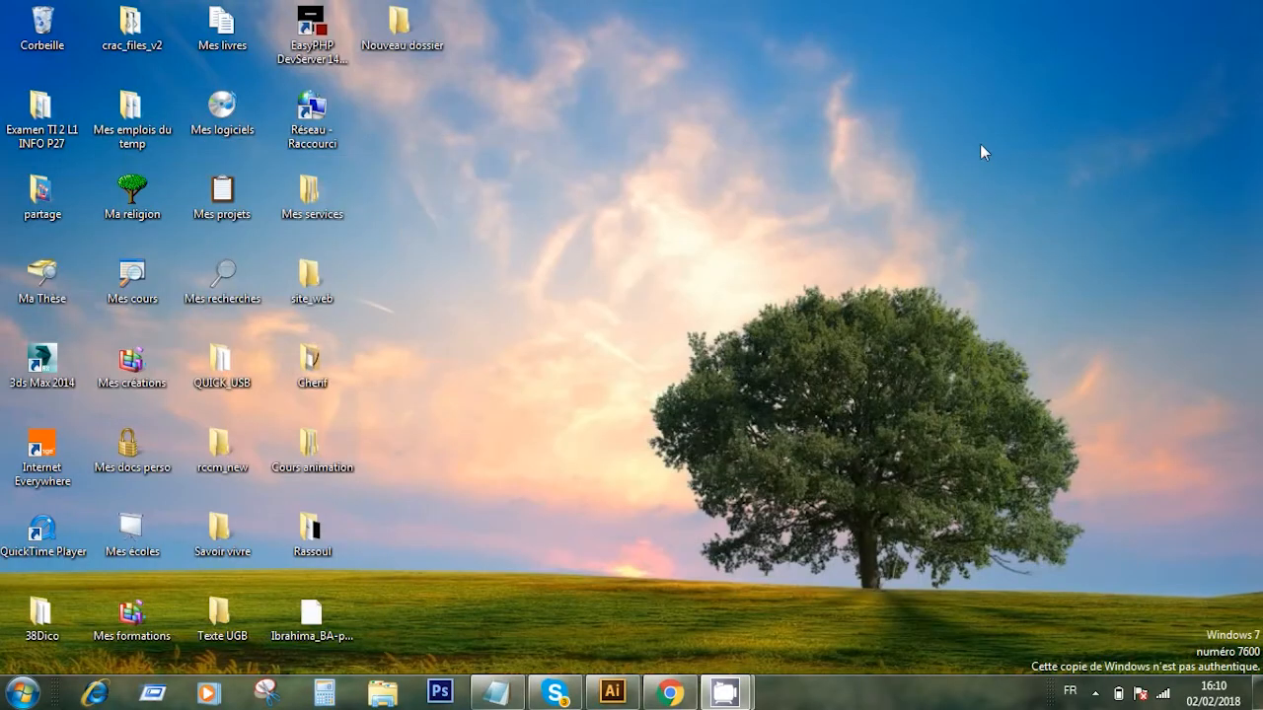
key("ctrl+v")
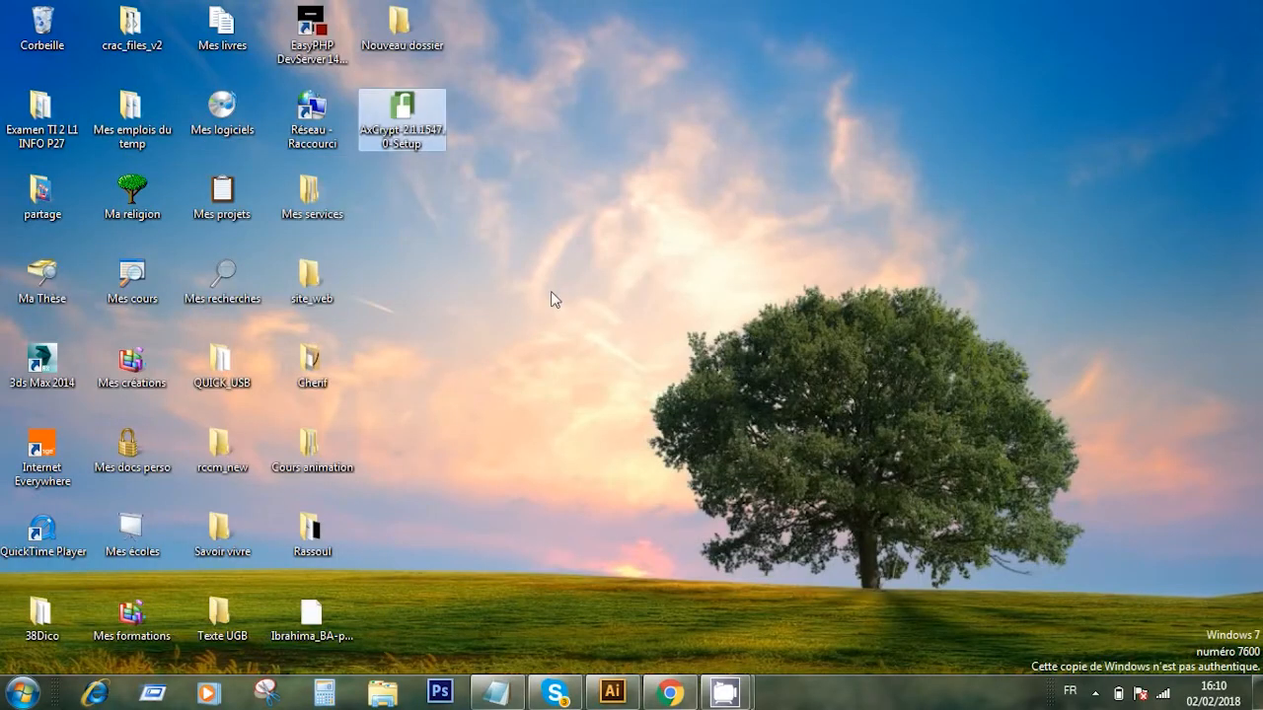
left_click(484, 221)
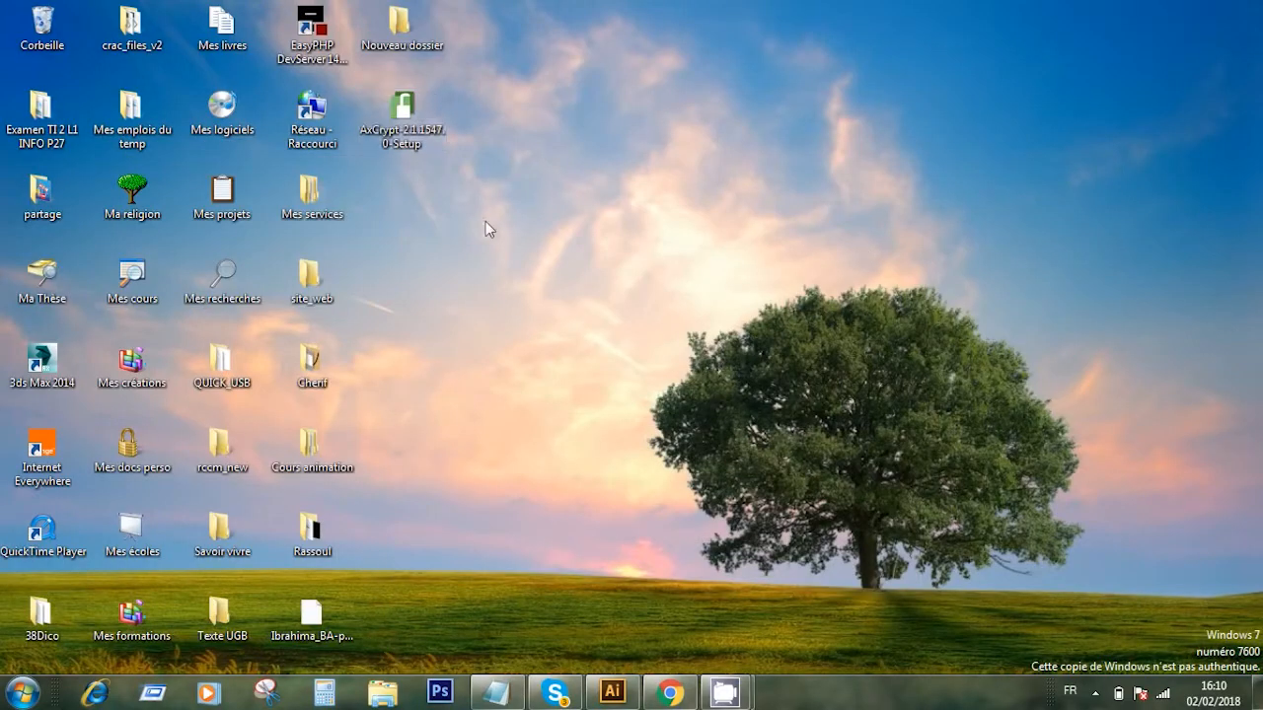
Run AxCrypt-2.1.1547.0-Setup from the desktop, accept the licence terms and install the program
double_click(406, 111)
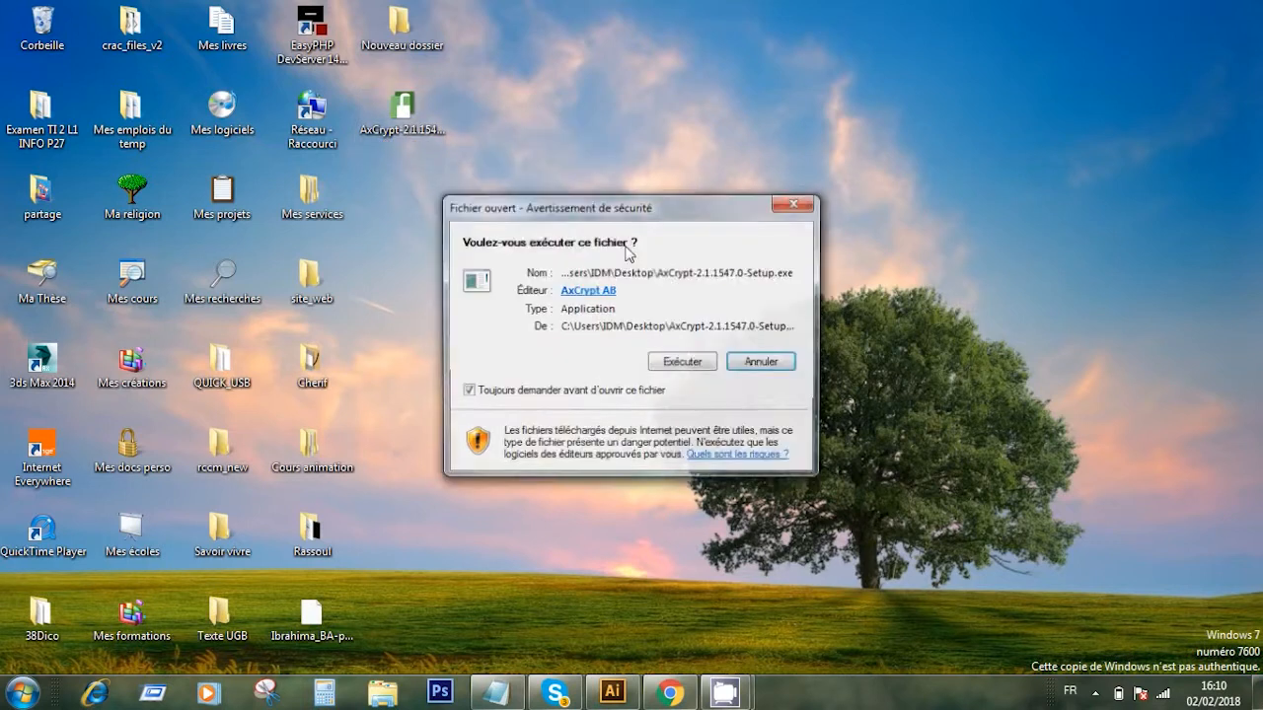
left_click(685, 363)
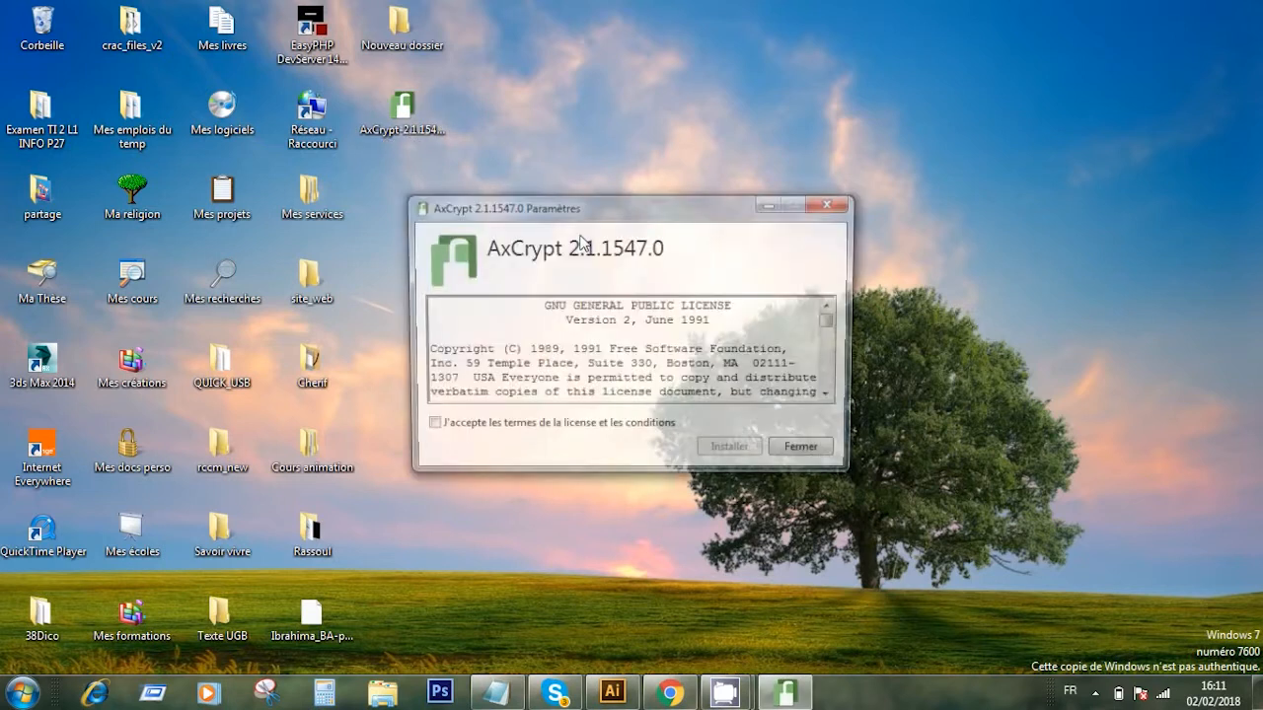
left_click(427, 427)
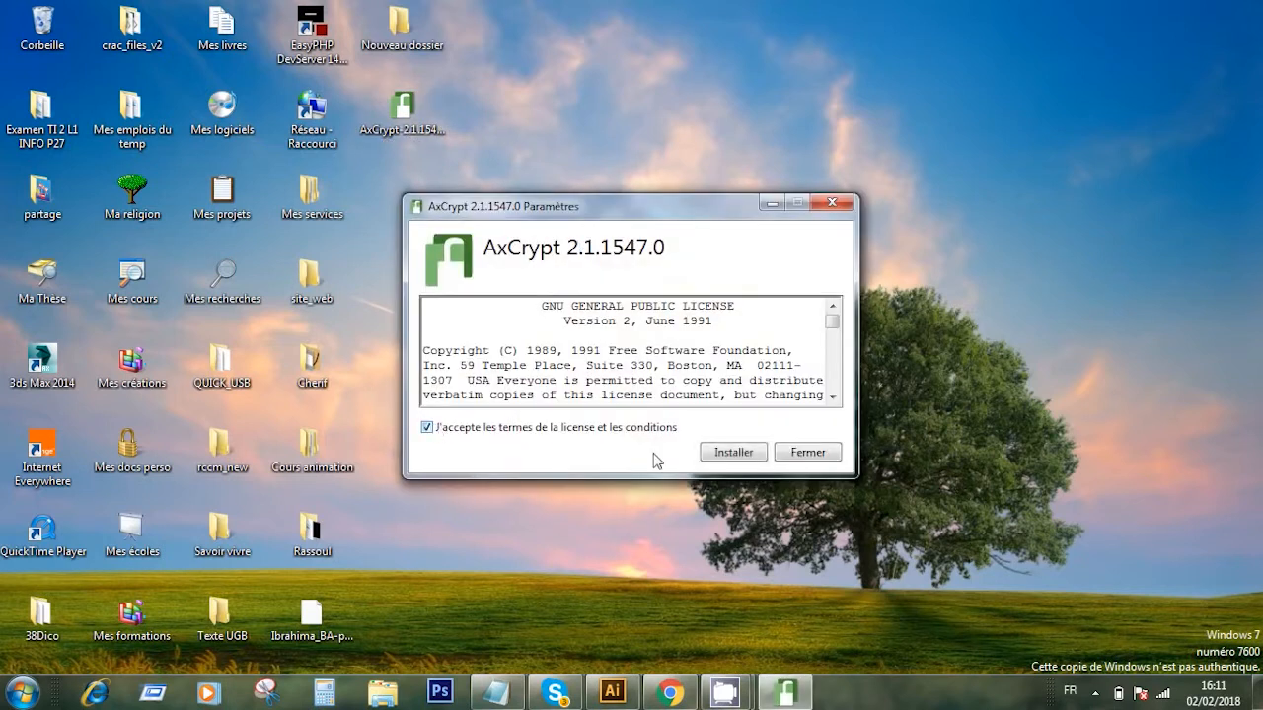
left_click(735, 454)
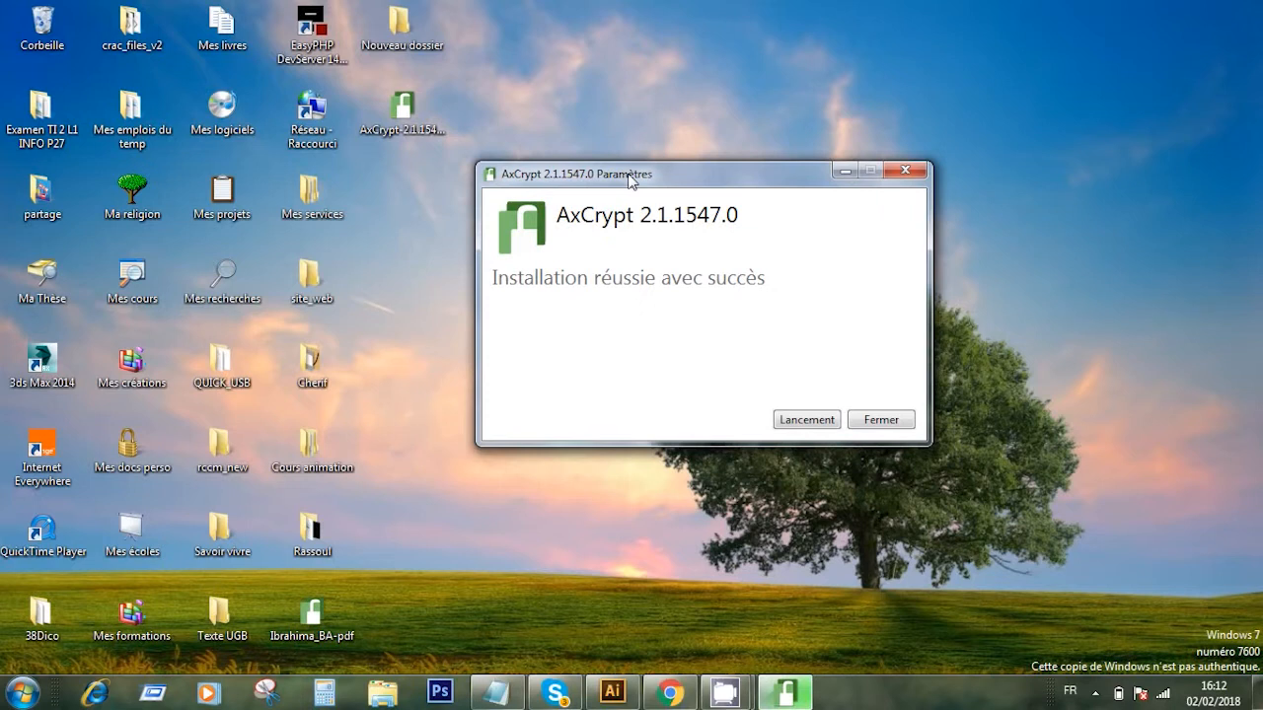
Launch AxCrypt from the finished installer, acknowledge the password warning and cancel the sign-in
left_click(825, 424)
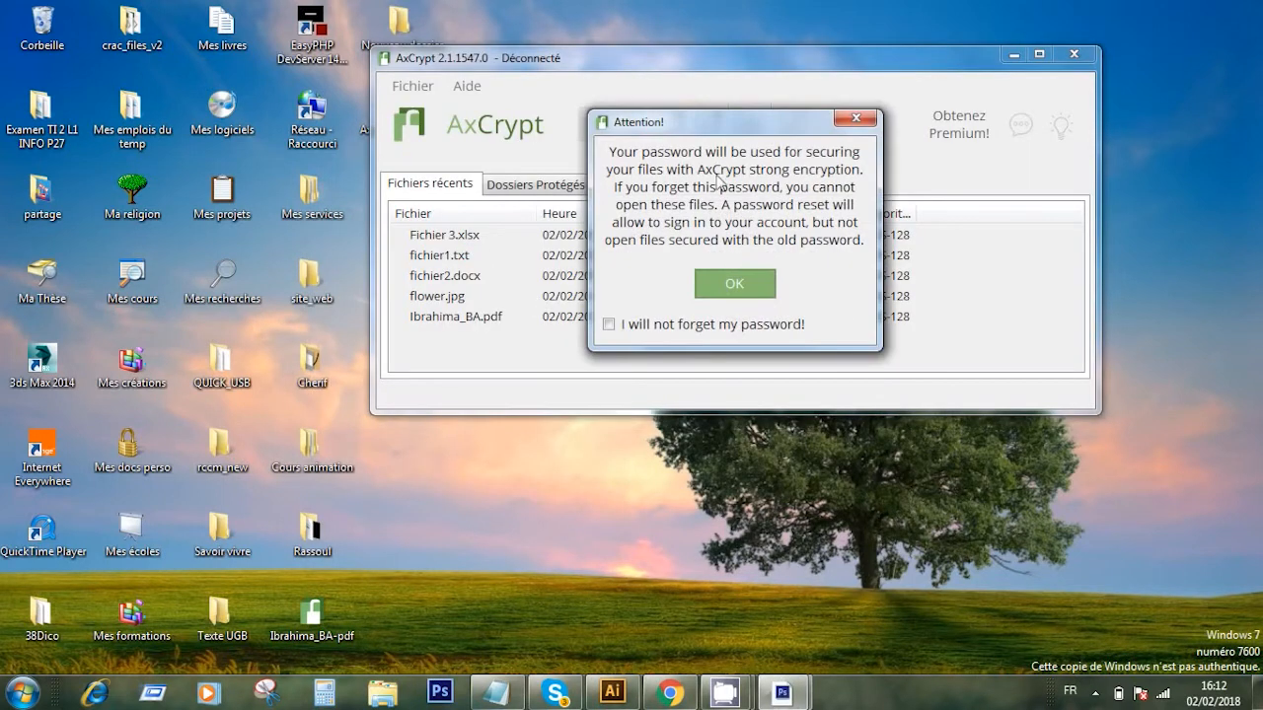
left_click_drag(705, 118, 636, 145)
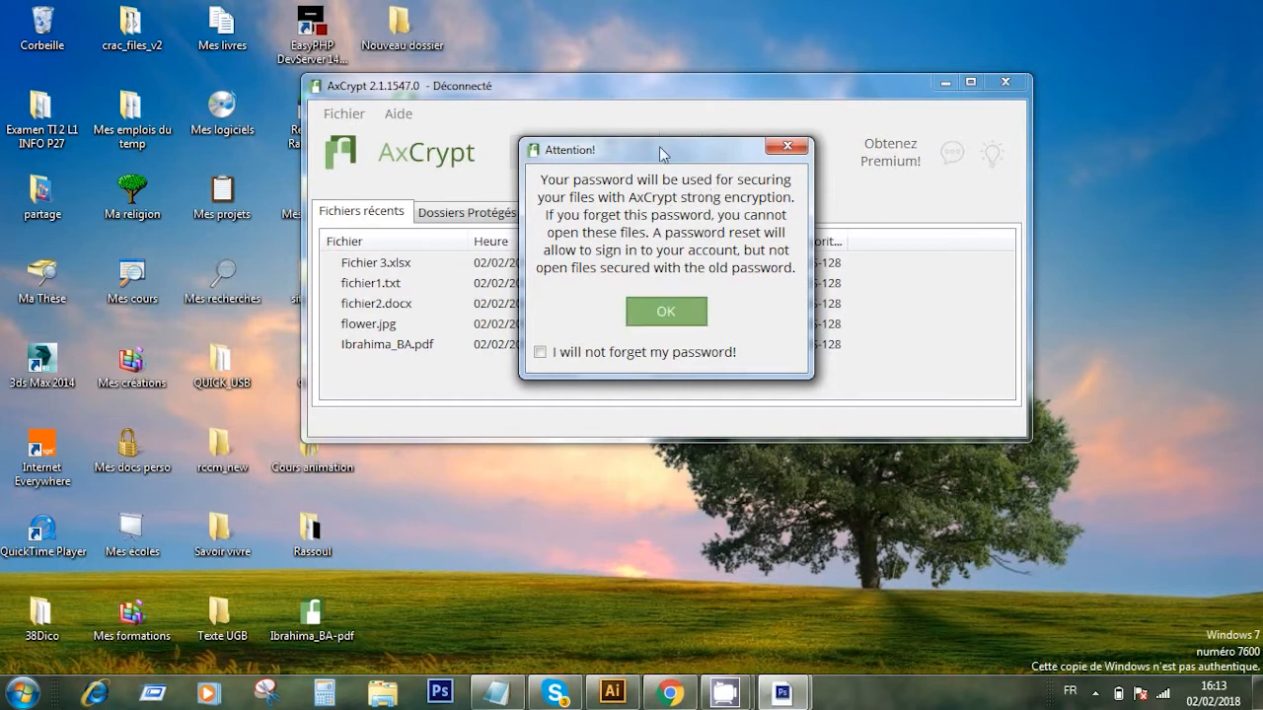
left_click_drag(659, 146, 651, 206)
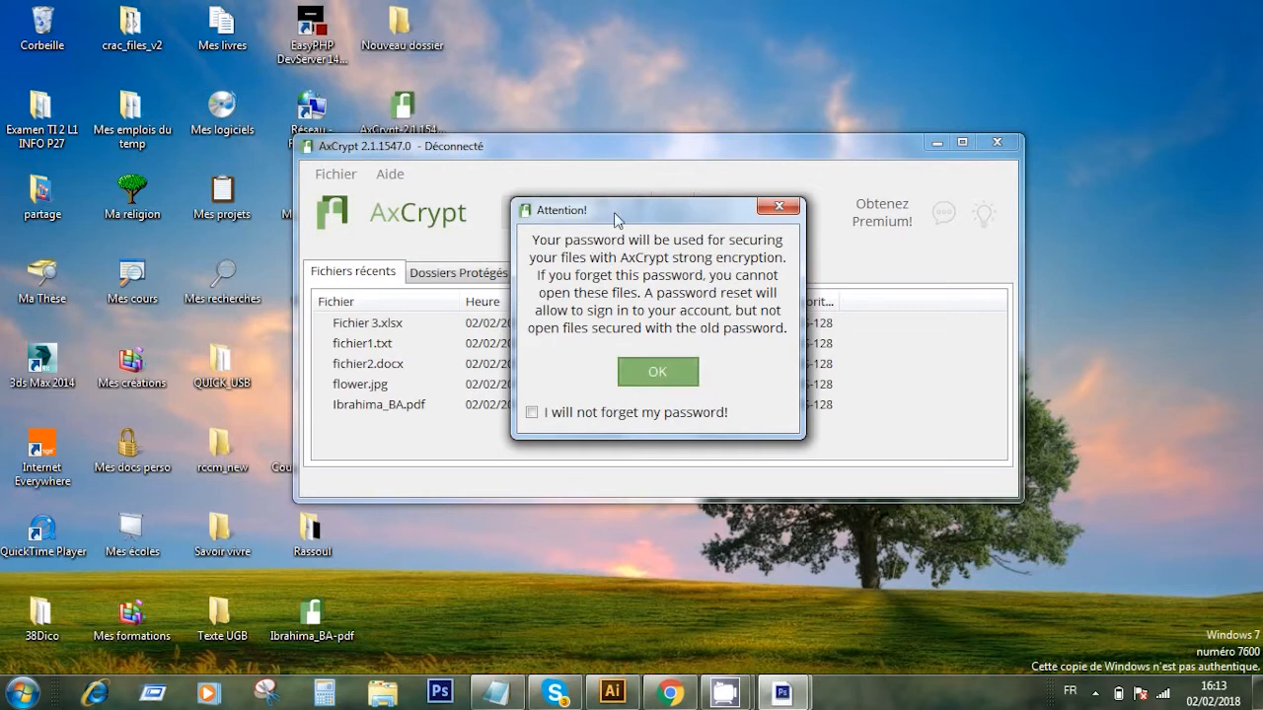
left_click_drag(613, 211, 634, 198)
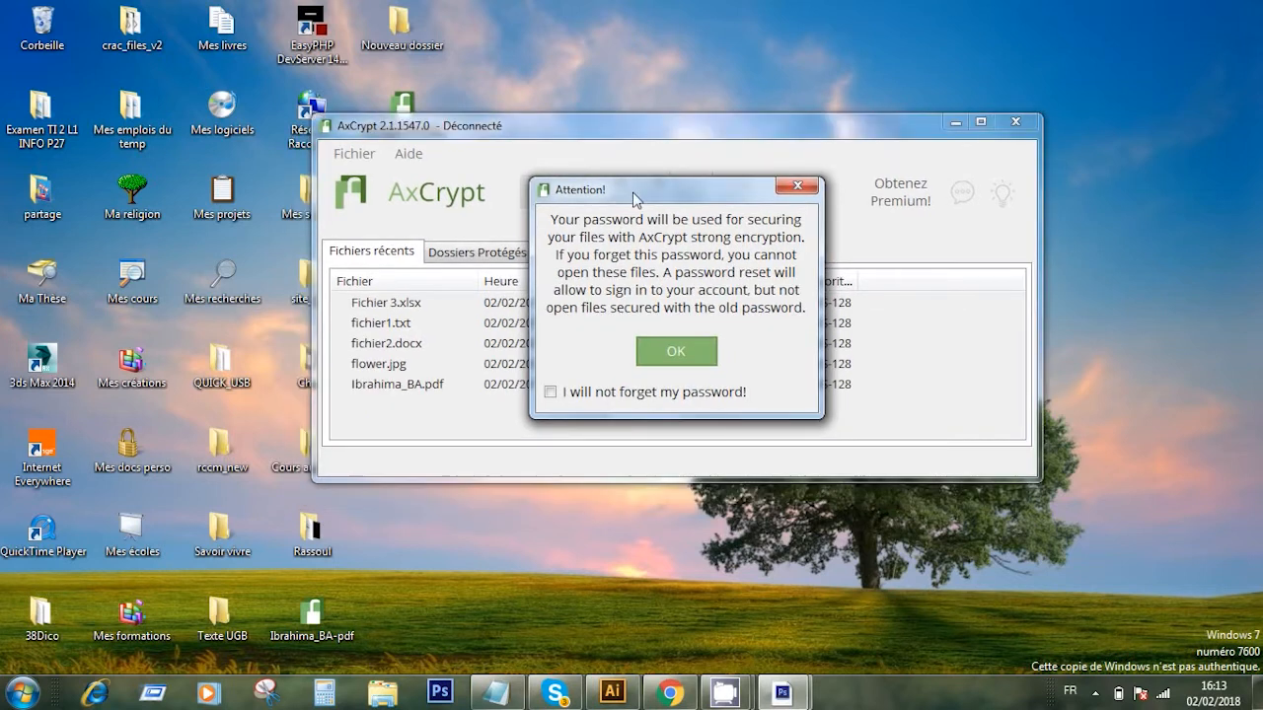
left_click(669, 357)
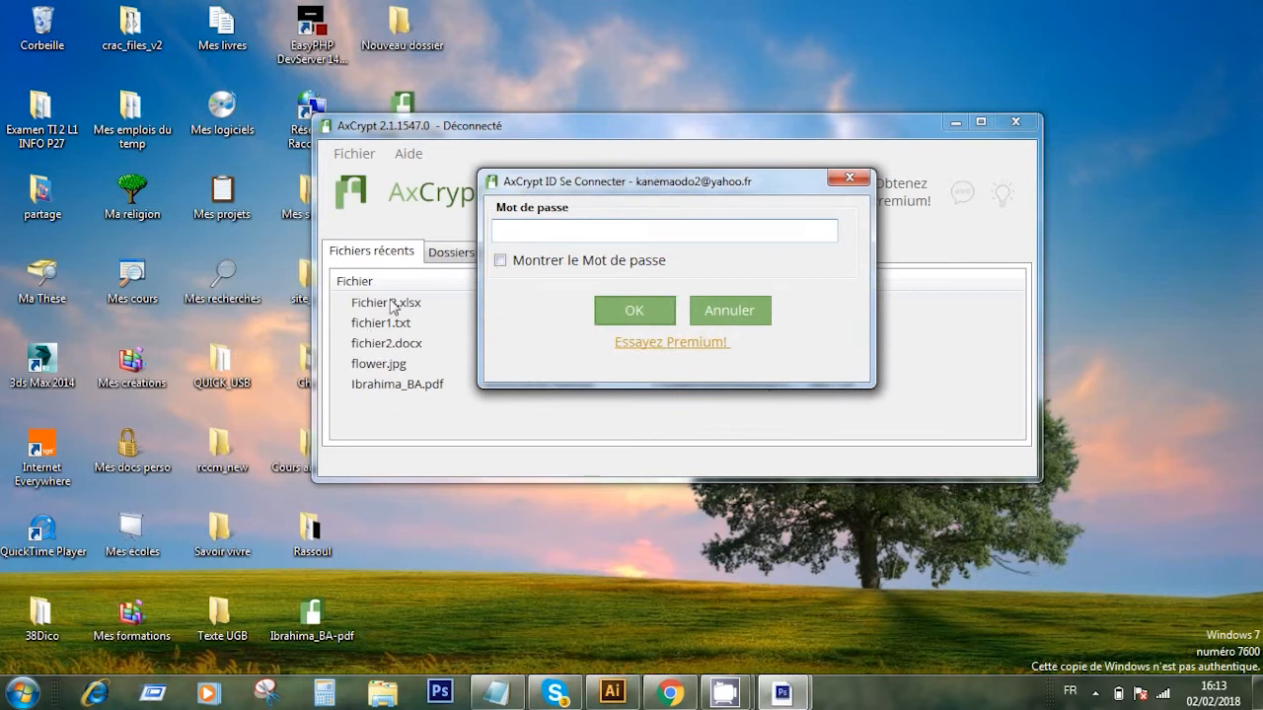
left_click(756, 313)
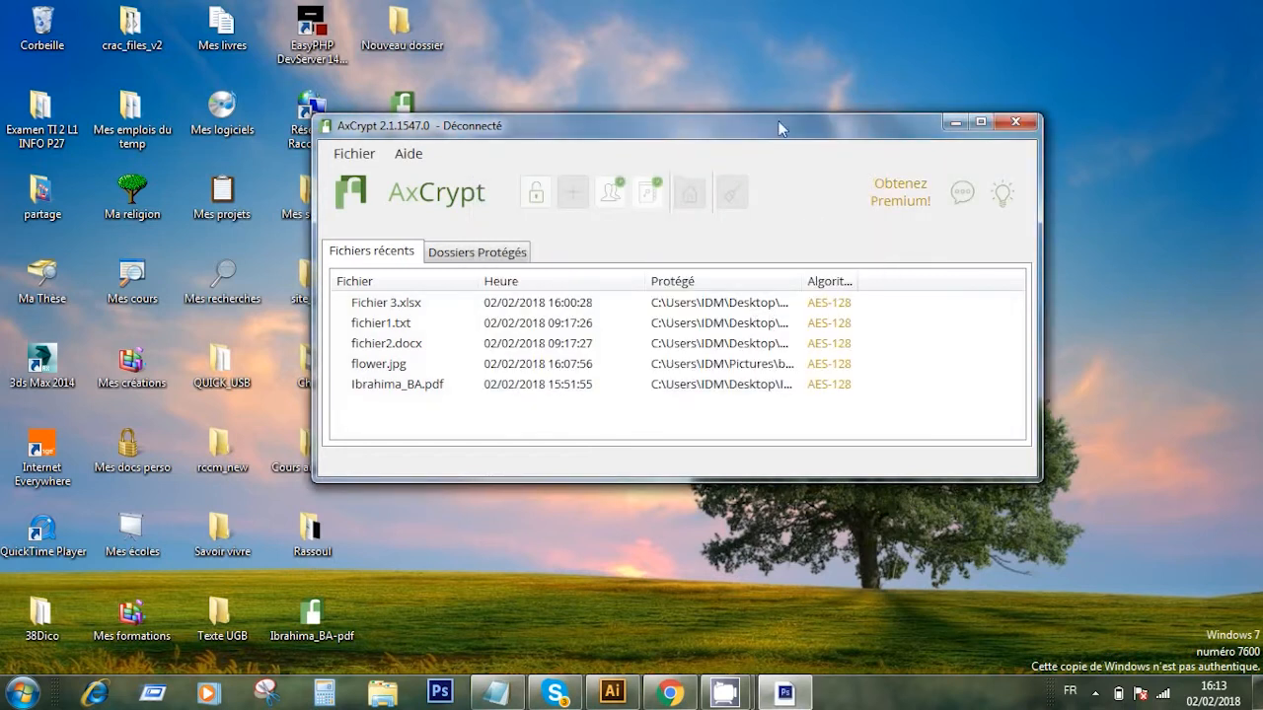
left_click_drag(782, 141, 1075, 93)
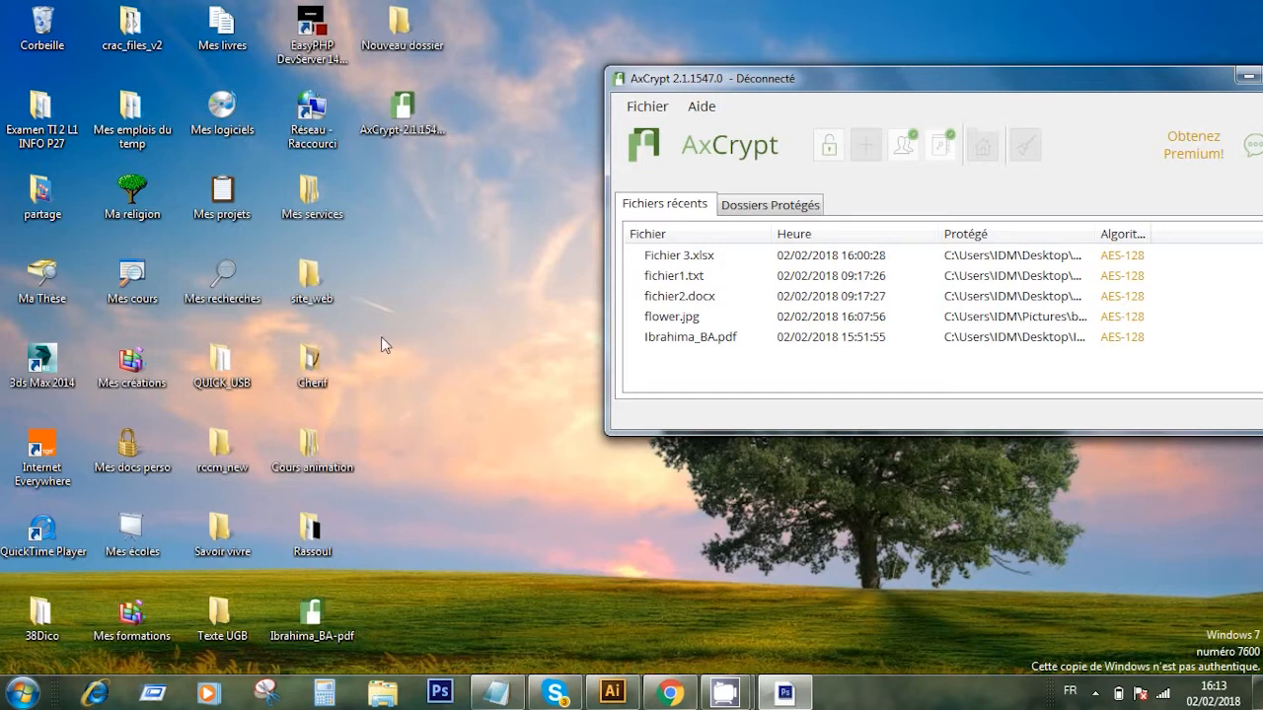
left_click(326, 614)
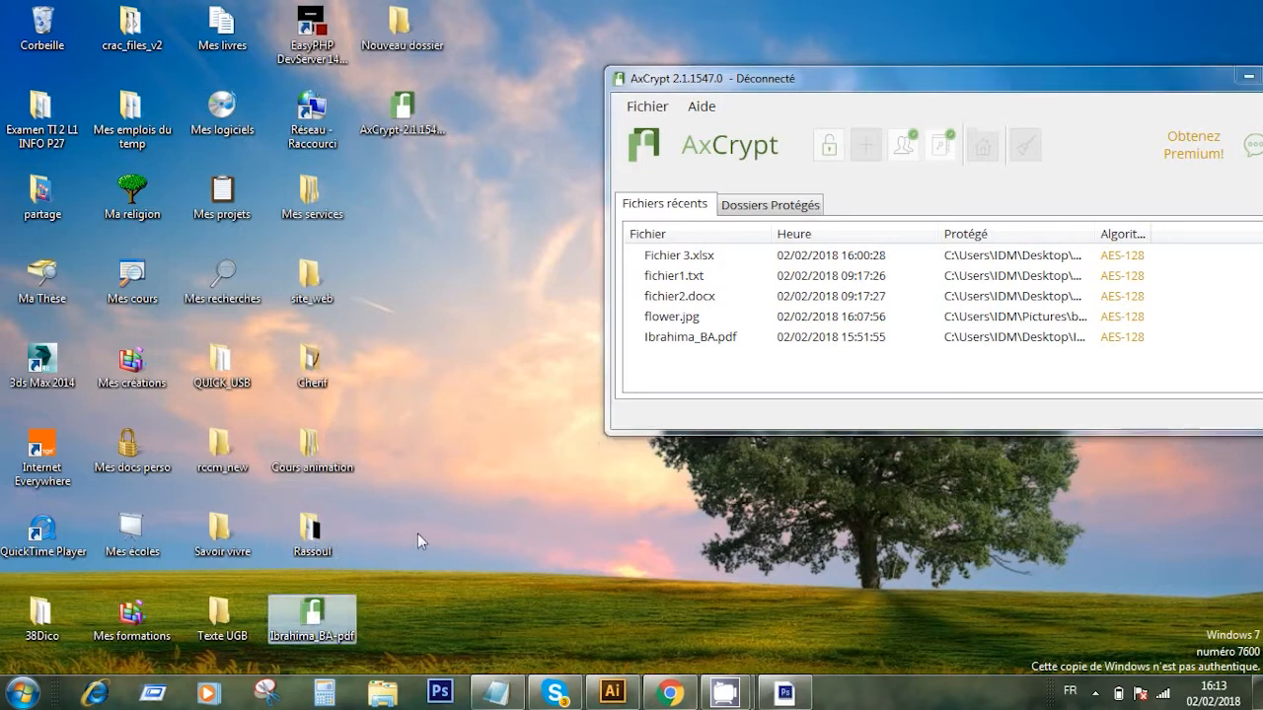
right_click(314, 617)
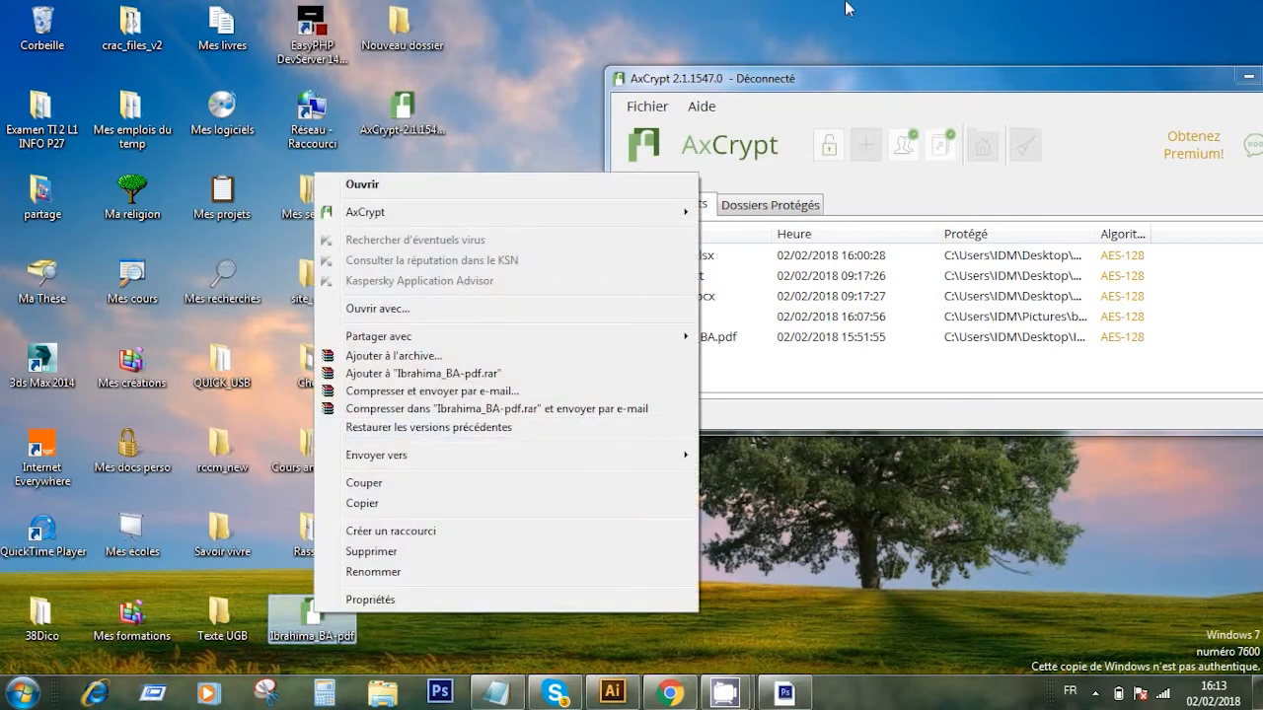
left_click_drag(865, 73, 666, 37)
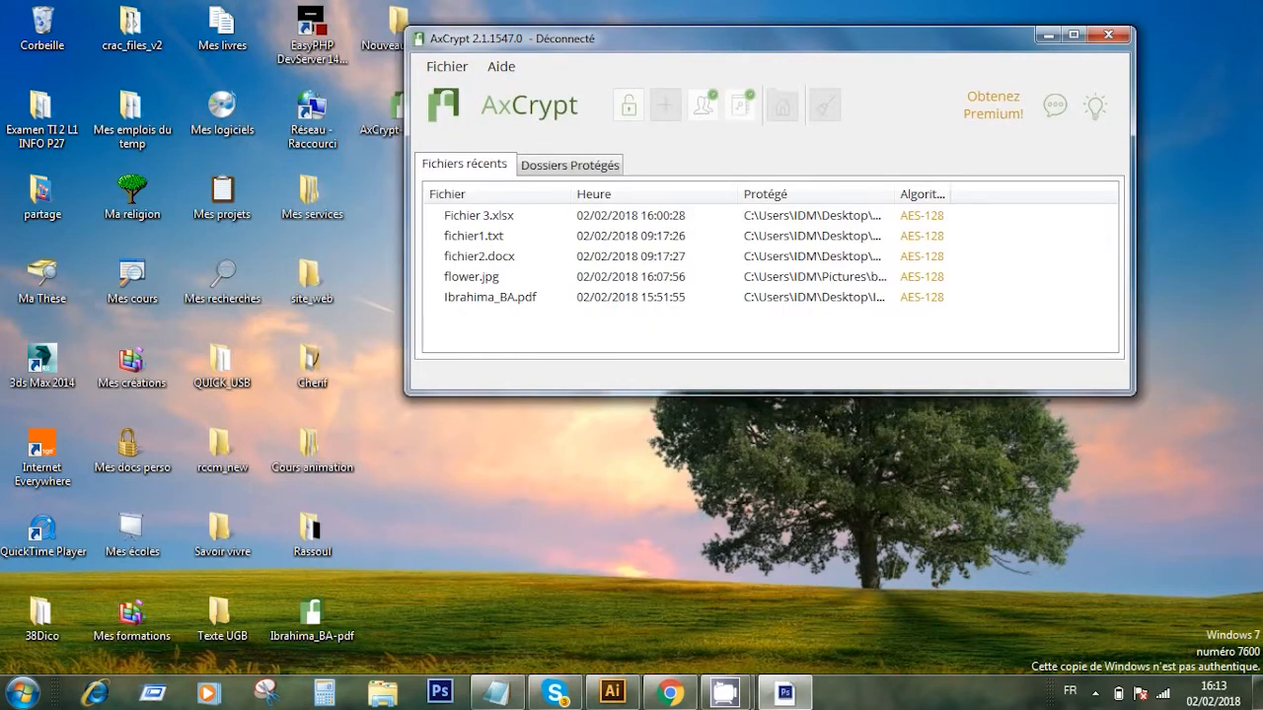
Close the AxCrypt window and quit the program still running in the background
left_click(1108, 35)
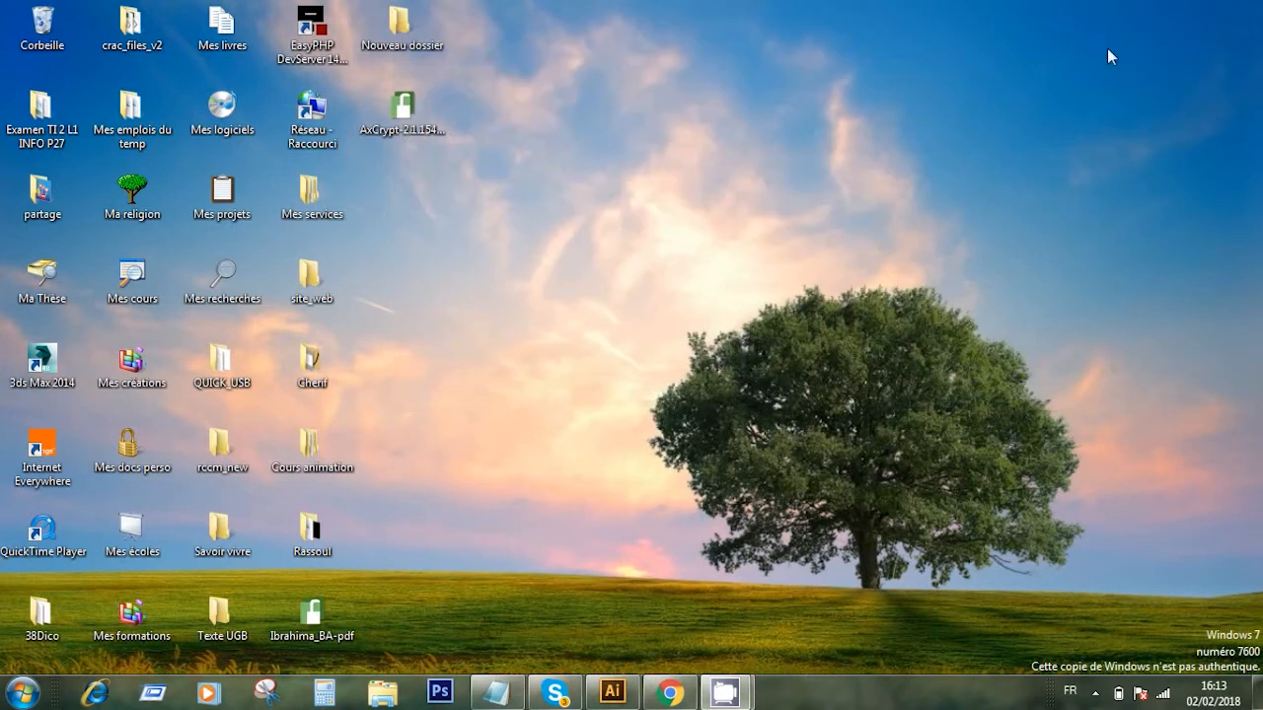
left_click(1094, 691)
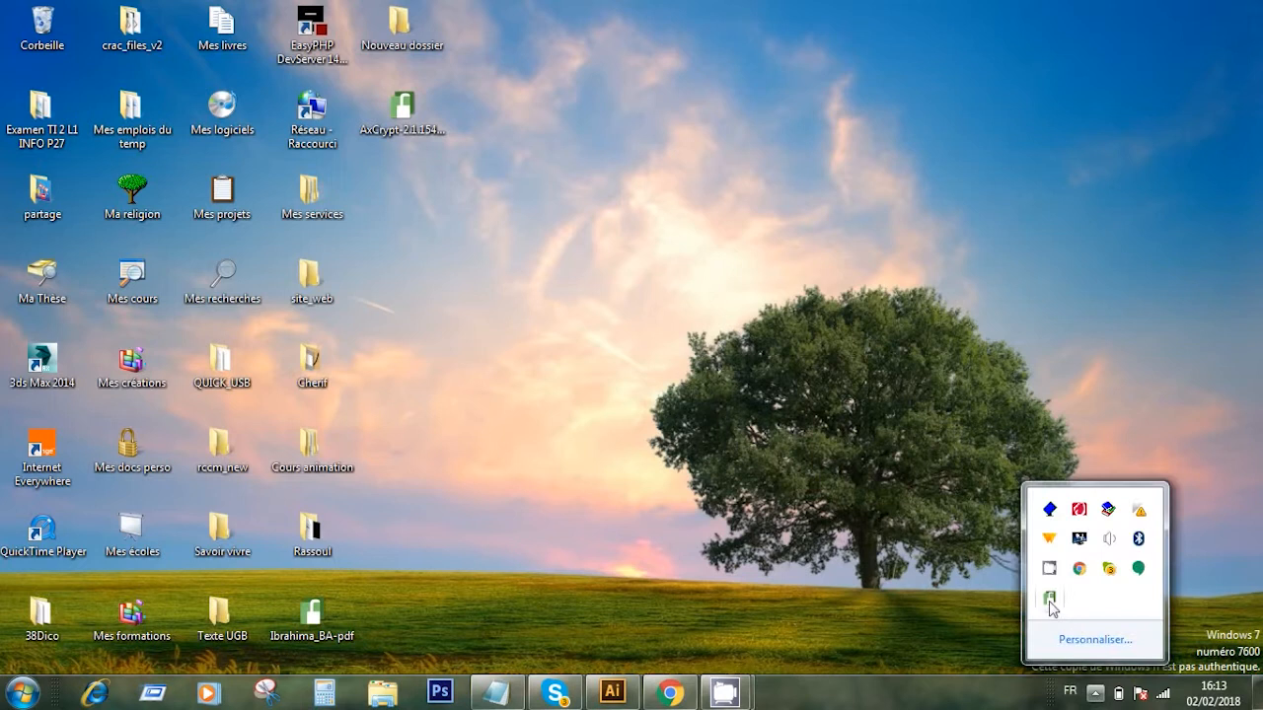
right_click(1050, 602)
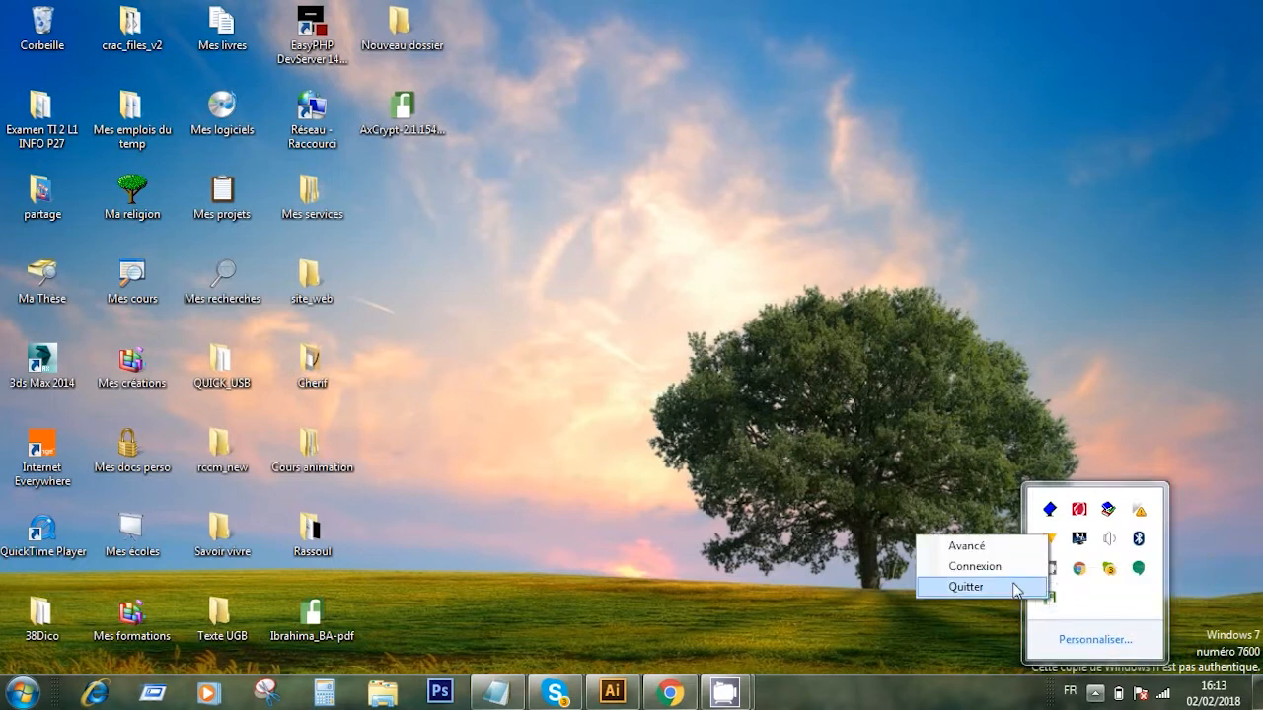
left_click(1014, 585)
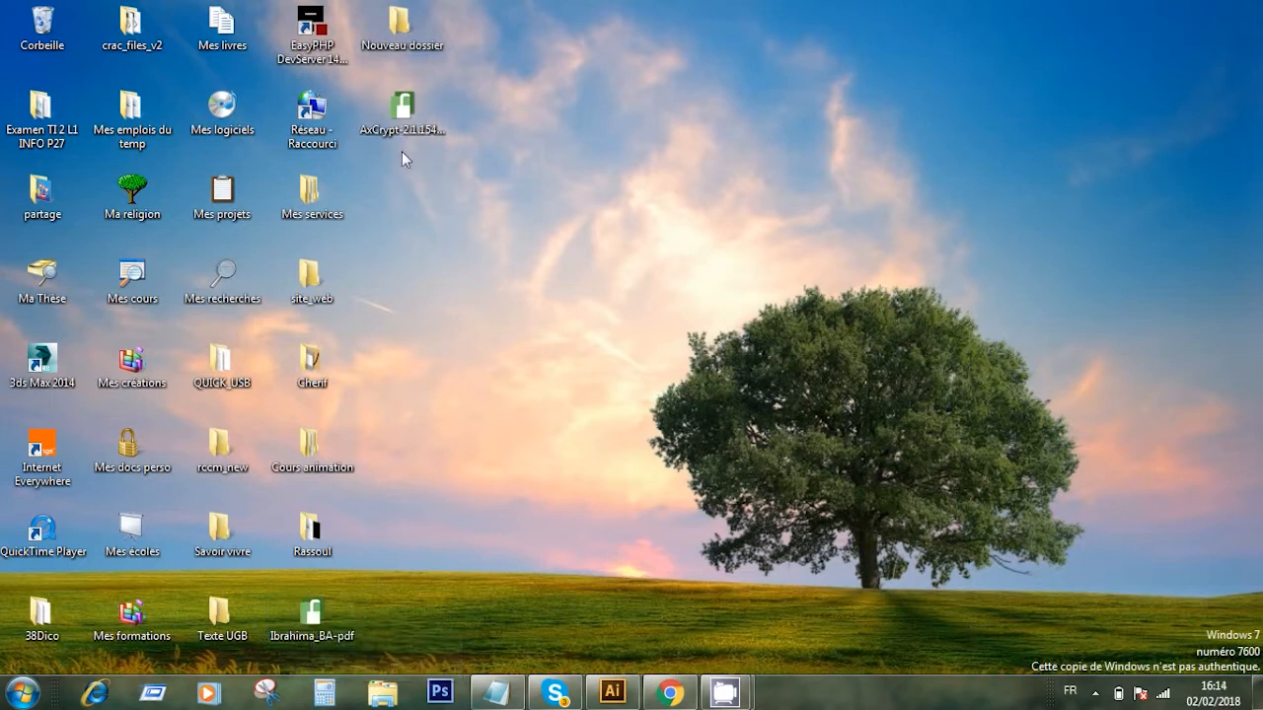
Decrypt the encrypted PDF on the desktop with AxCrypt, acknowledging the password warning and signing in with the account password
right_click(314, 616)
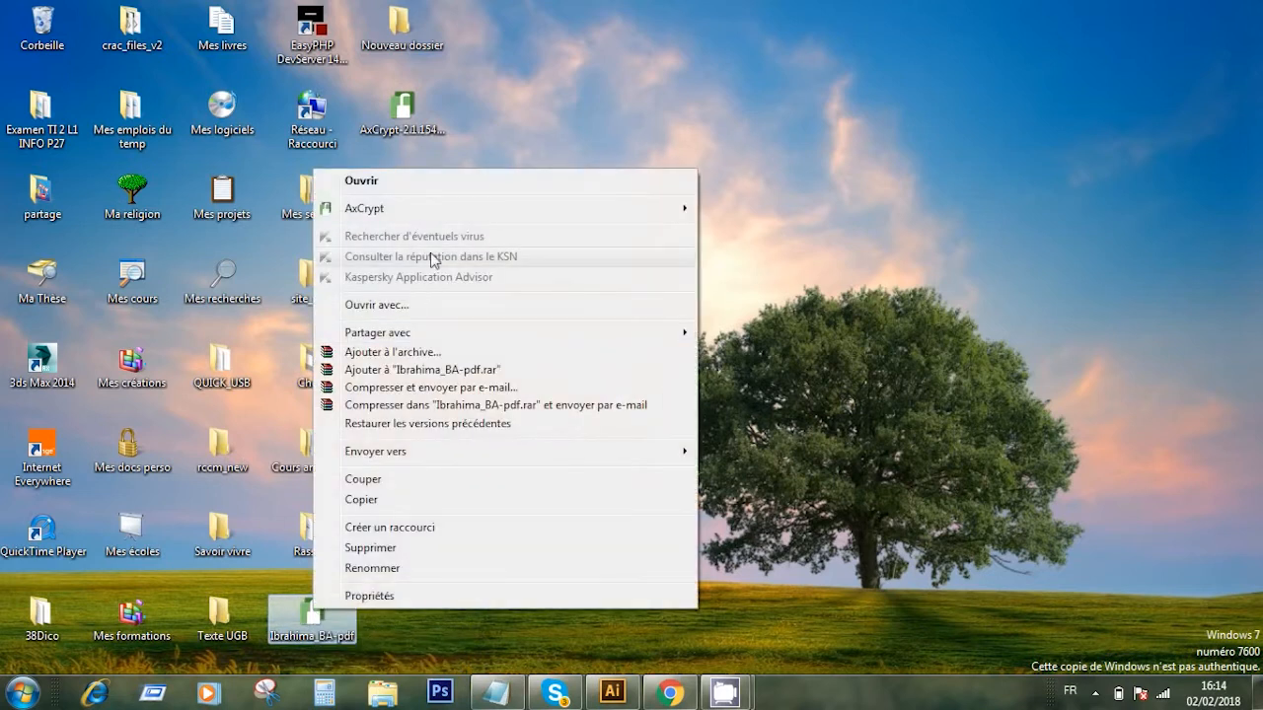
mouse_move(371, 221)
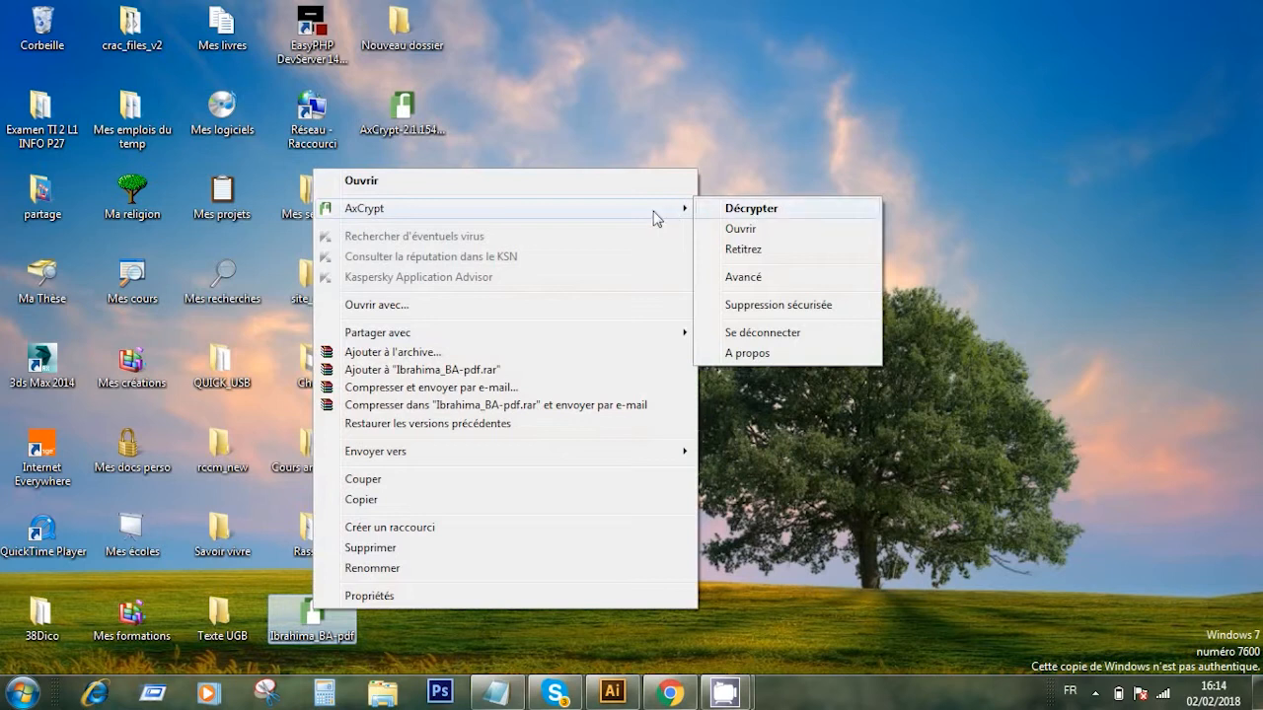
left_click(777, 210)
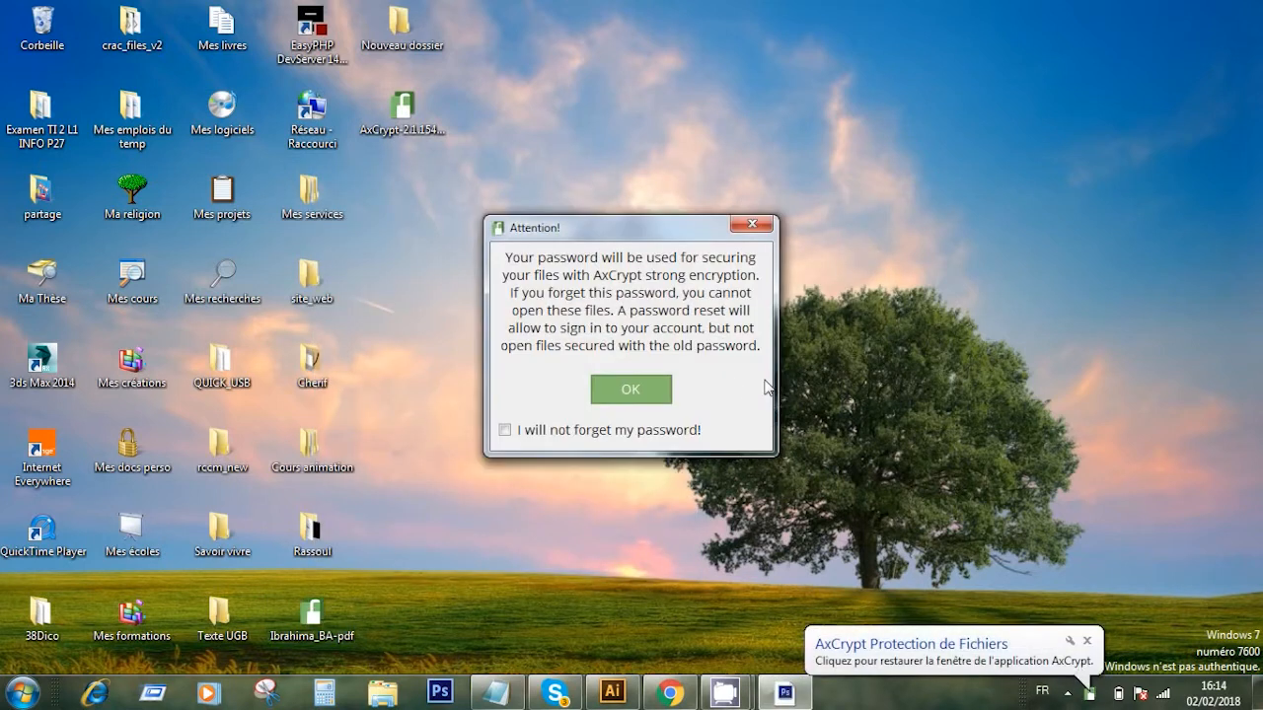
left_click(632, 395)
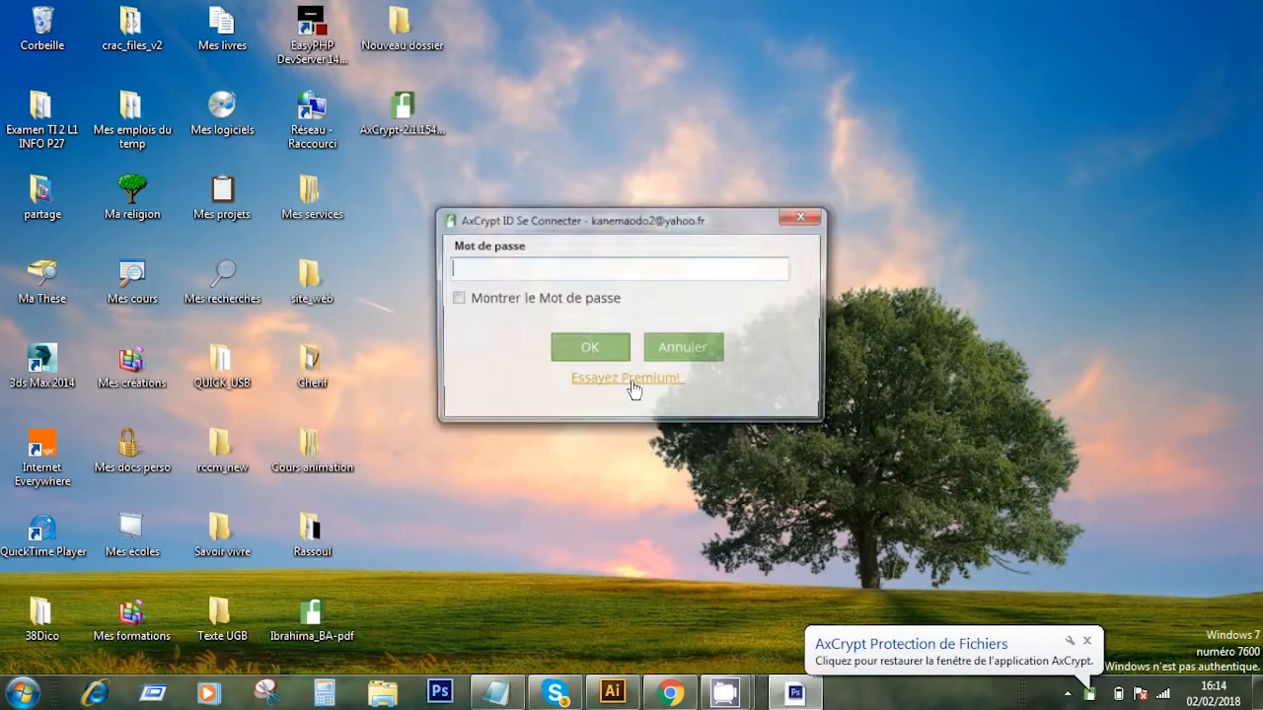
left_click(653, 264)
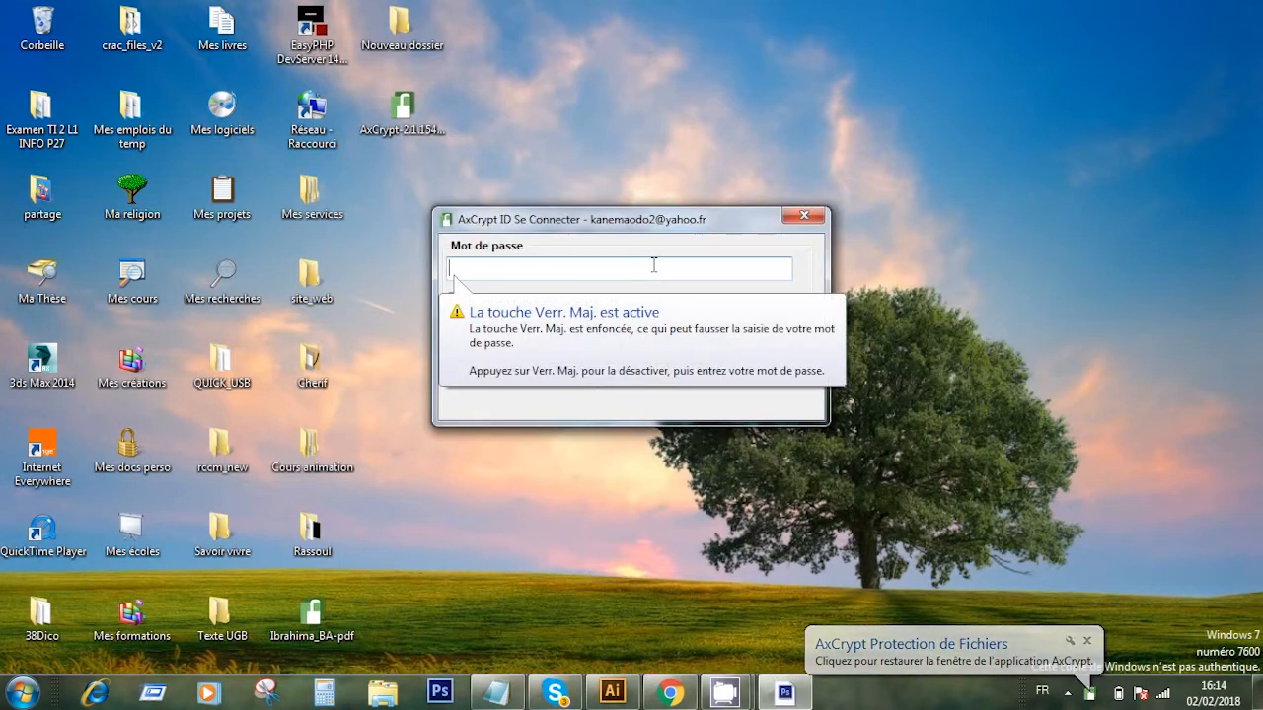
type("••")
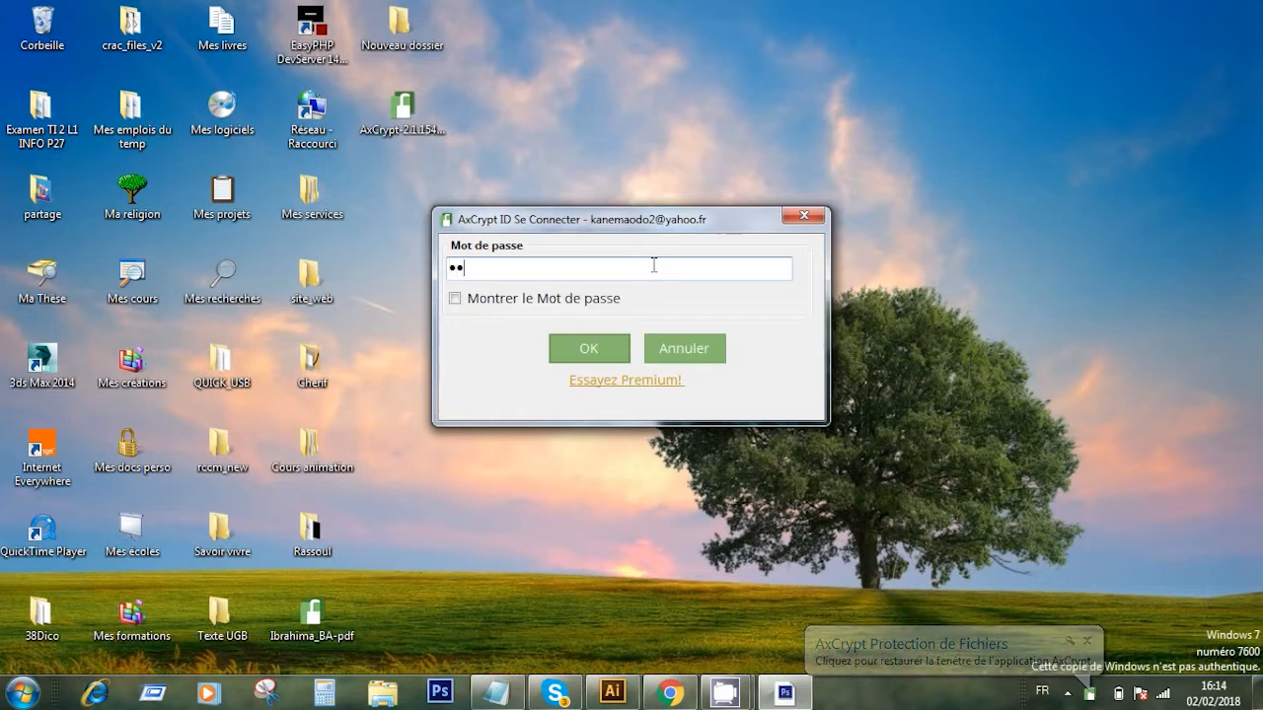
type("••")
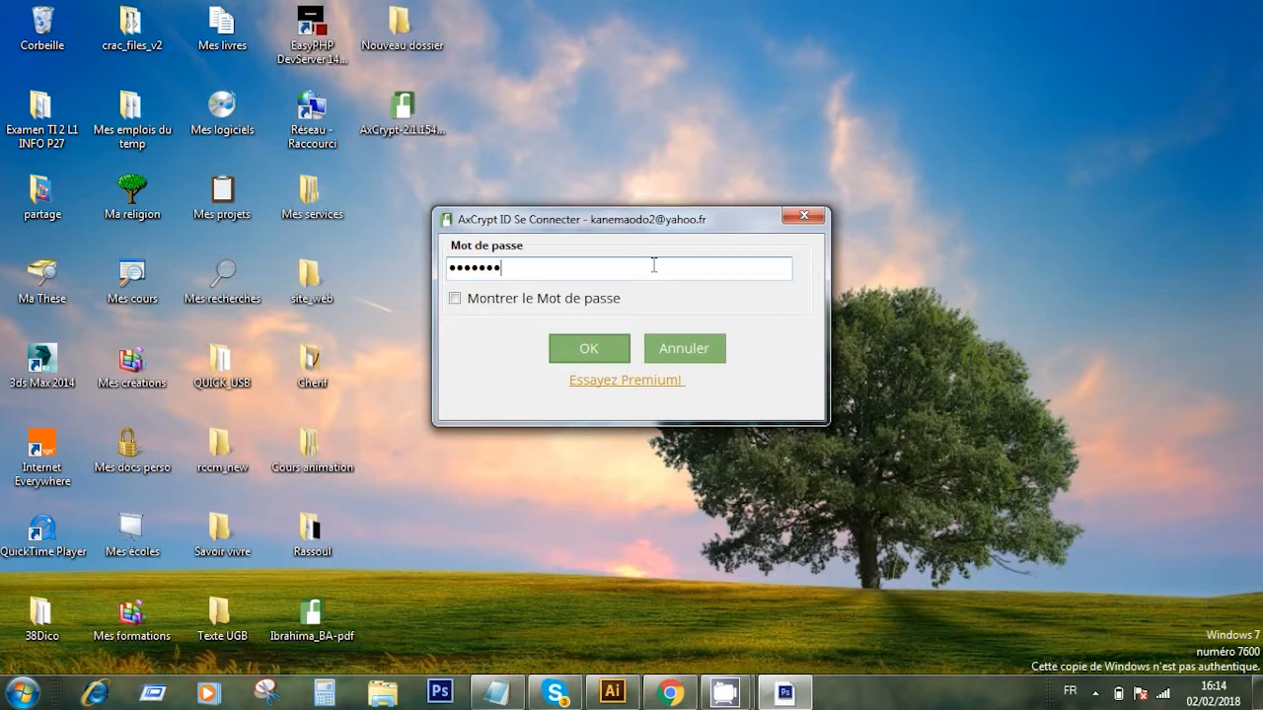
left_click(606, 346)
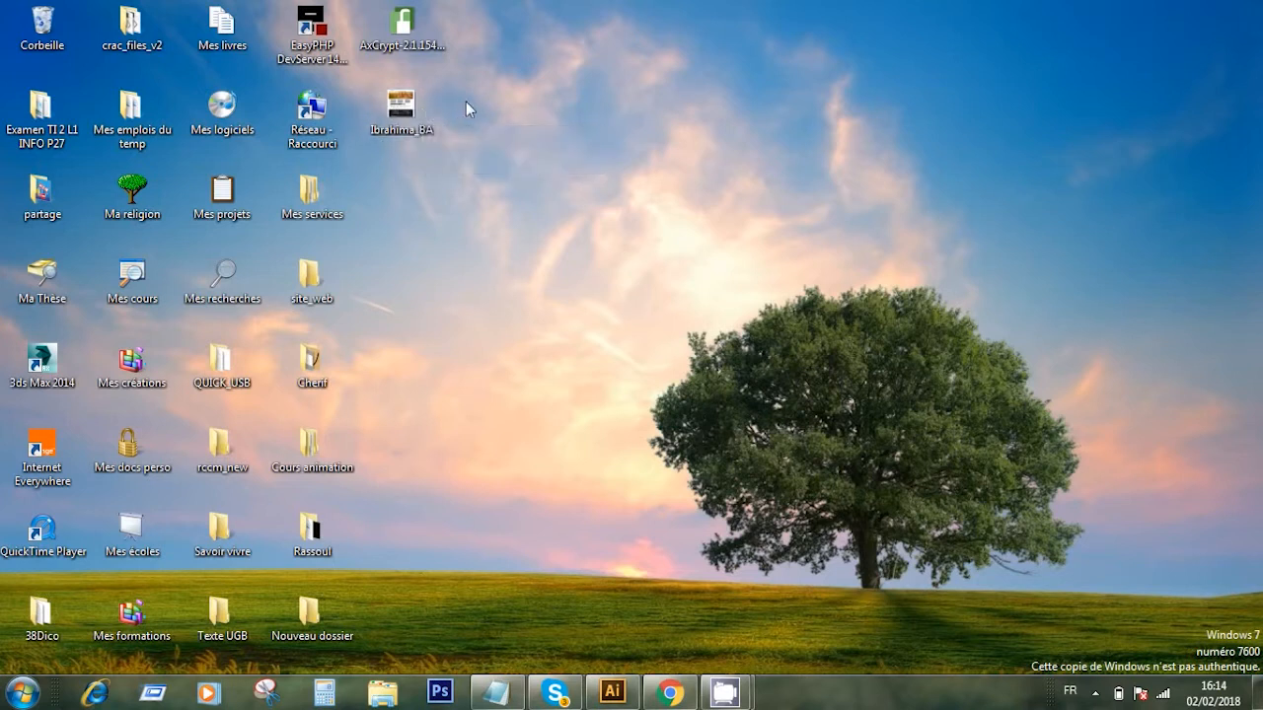
Open the decrypted PDF from the desktop to check its content, and close the reader
left_click(399, 108)
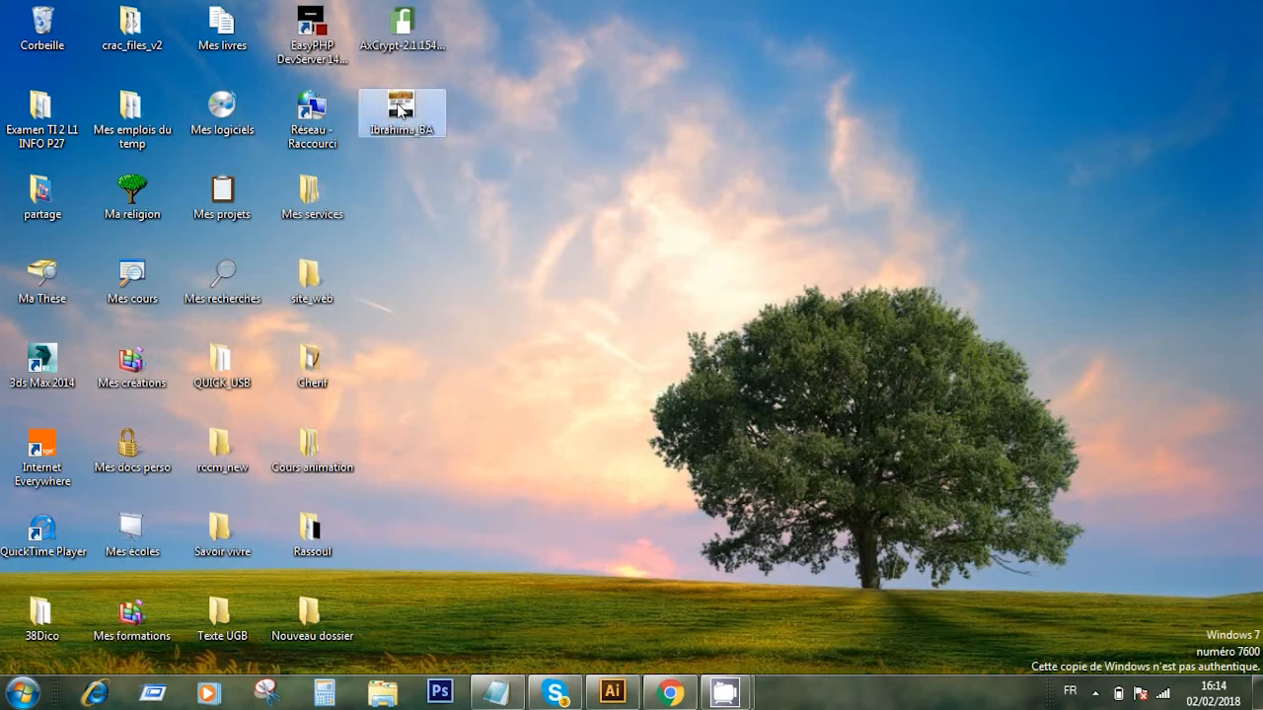
double_click(400, 108)
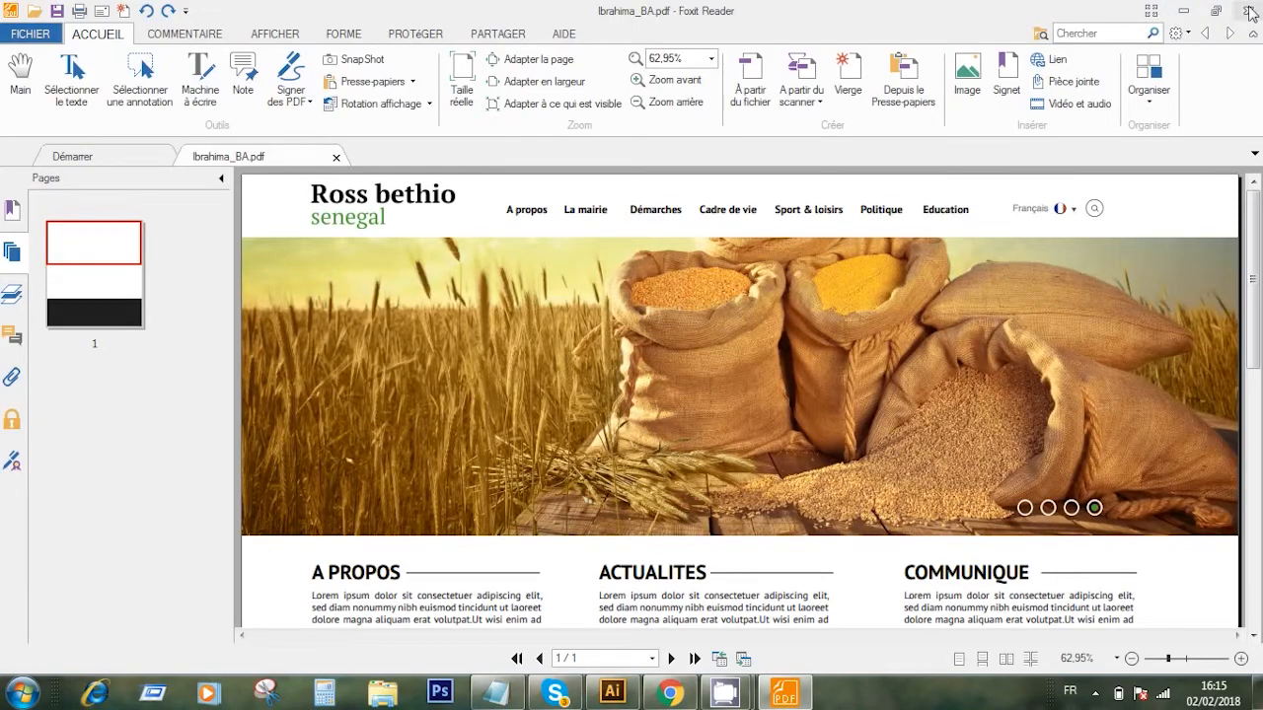
left_click(1248, 11)
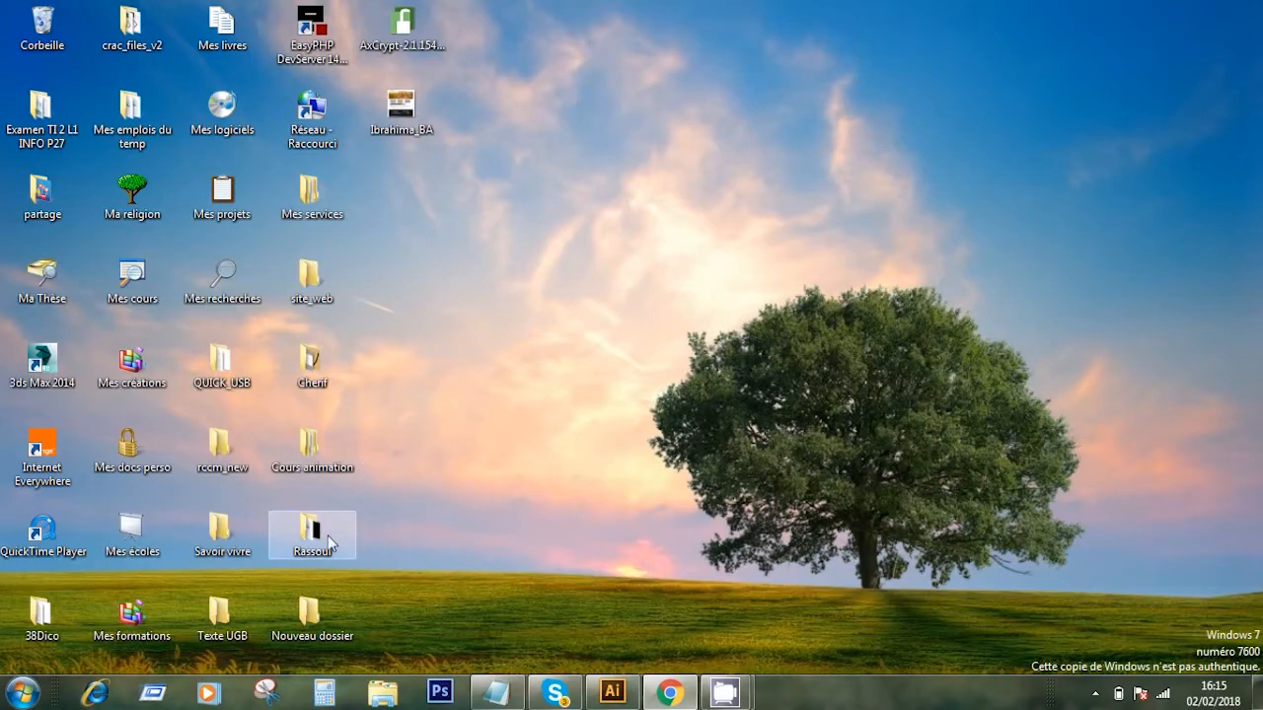
Look at the encrypted files in the Nouveau dossier folder, including Fichier 3-xlsx, and close the folder
double_click(314, 621)
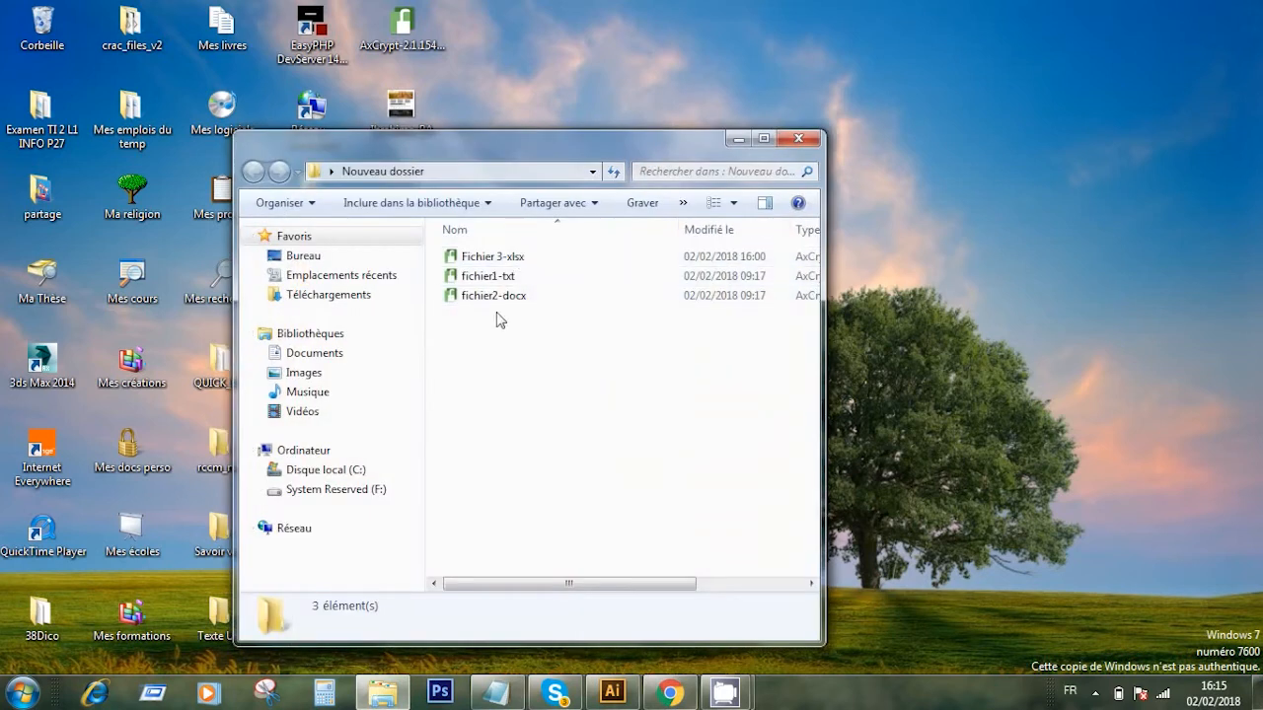
left_click(489, 260)
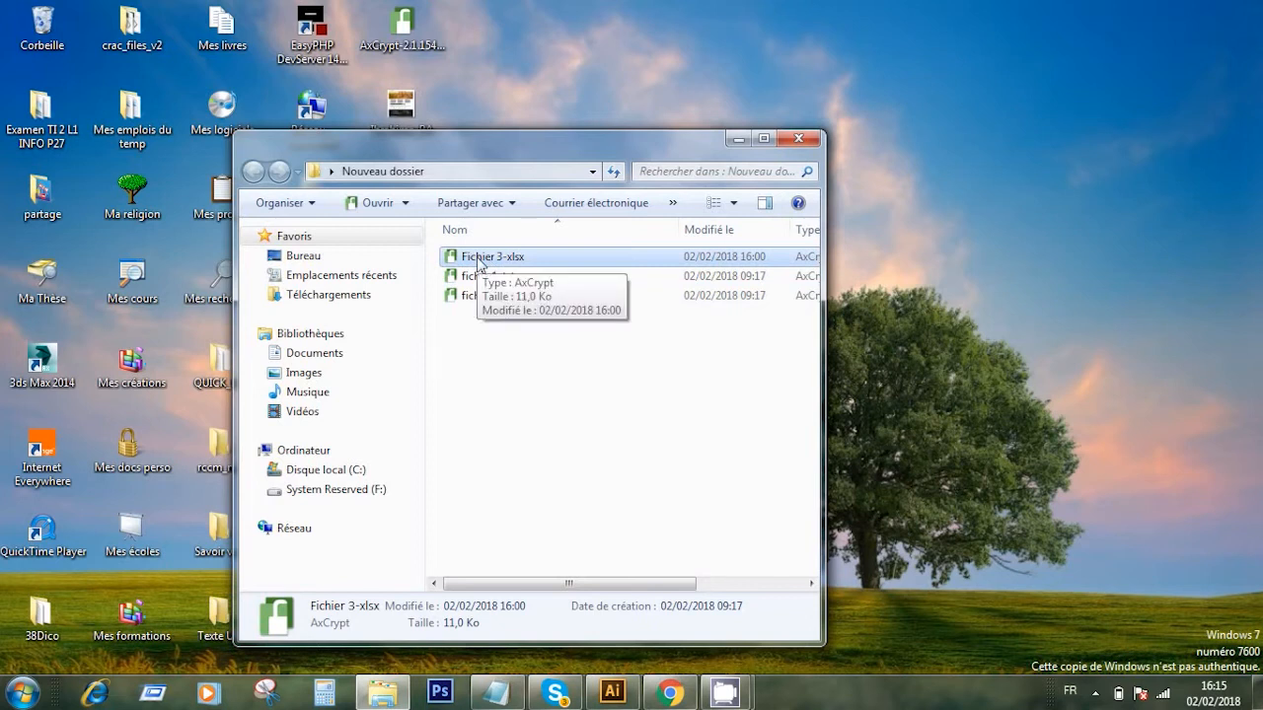
left_click(529, 444)
left_click(799, 139)
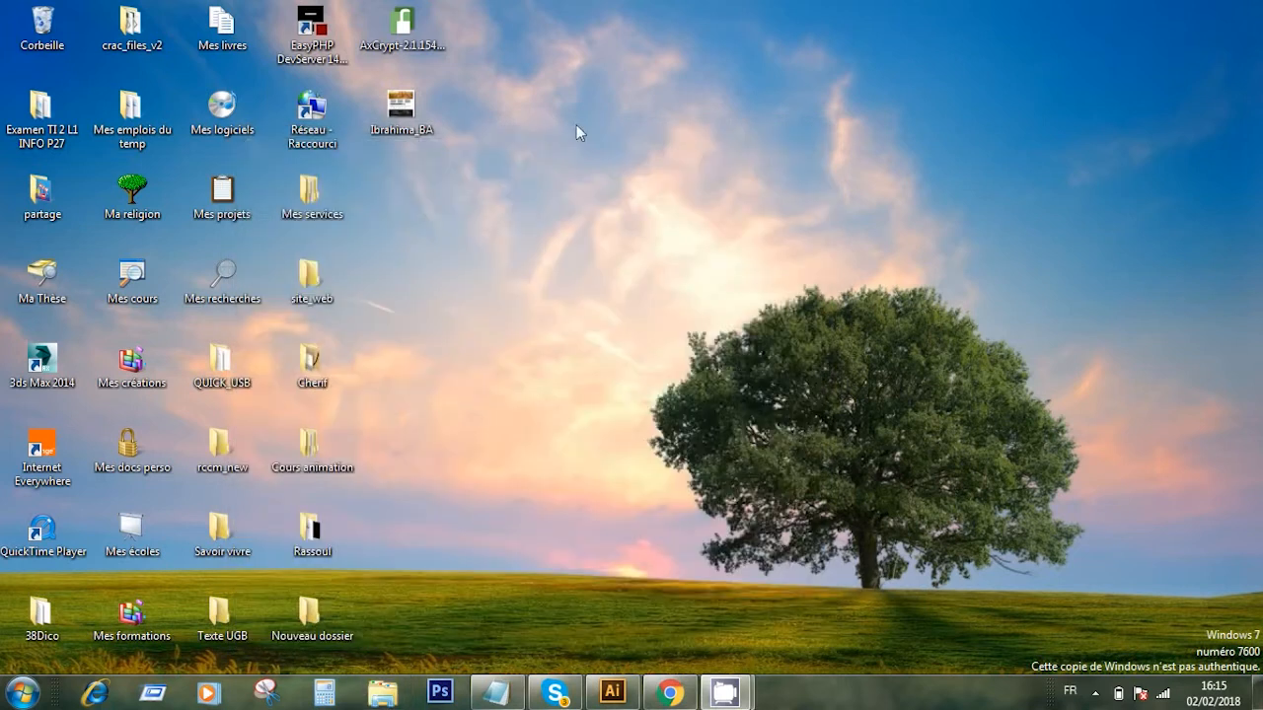
Encrypt the PDF on the desktop with AxCrypt and acknowledge the information message
right_click(395, 116)
mouse_move(563, 200)
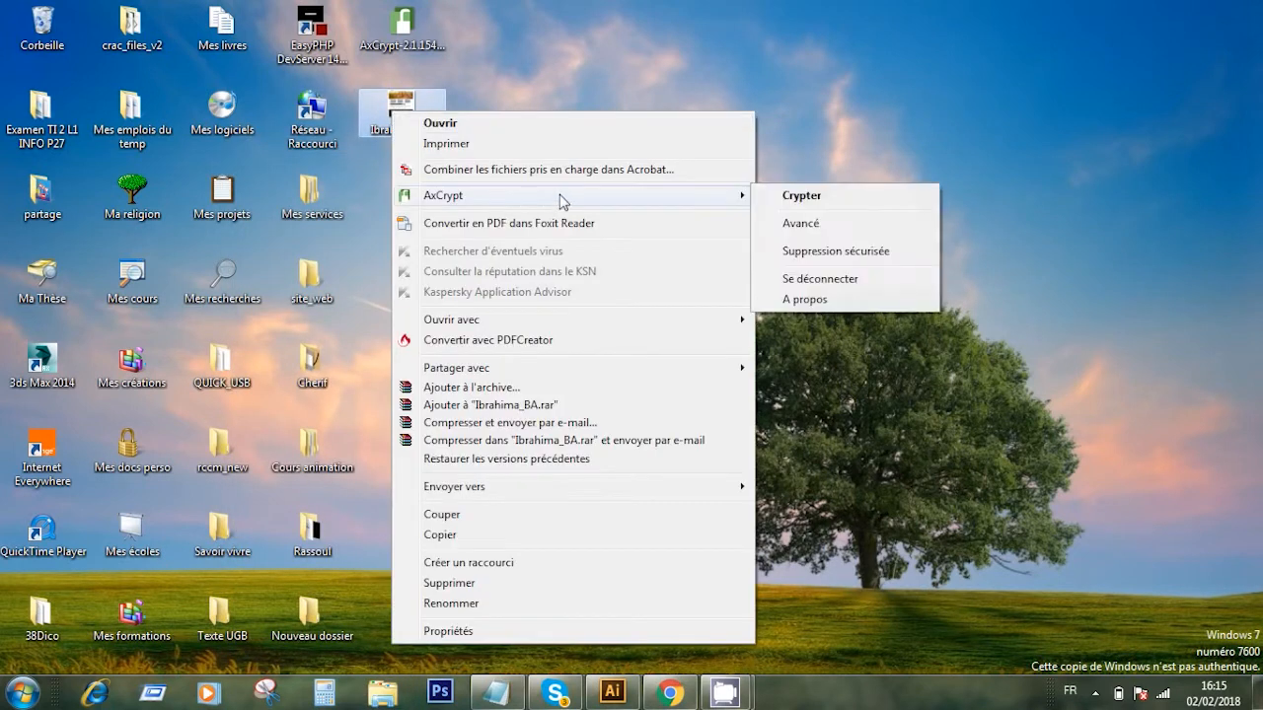
left_click(827, 196)
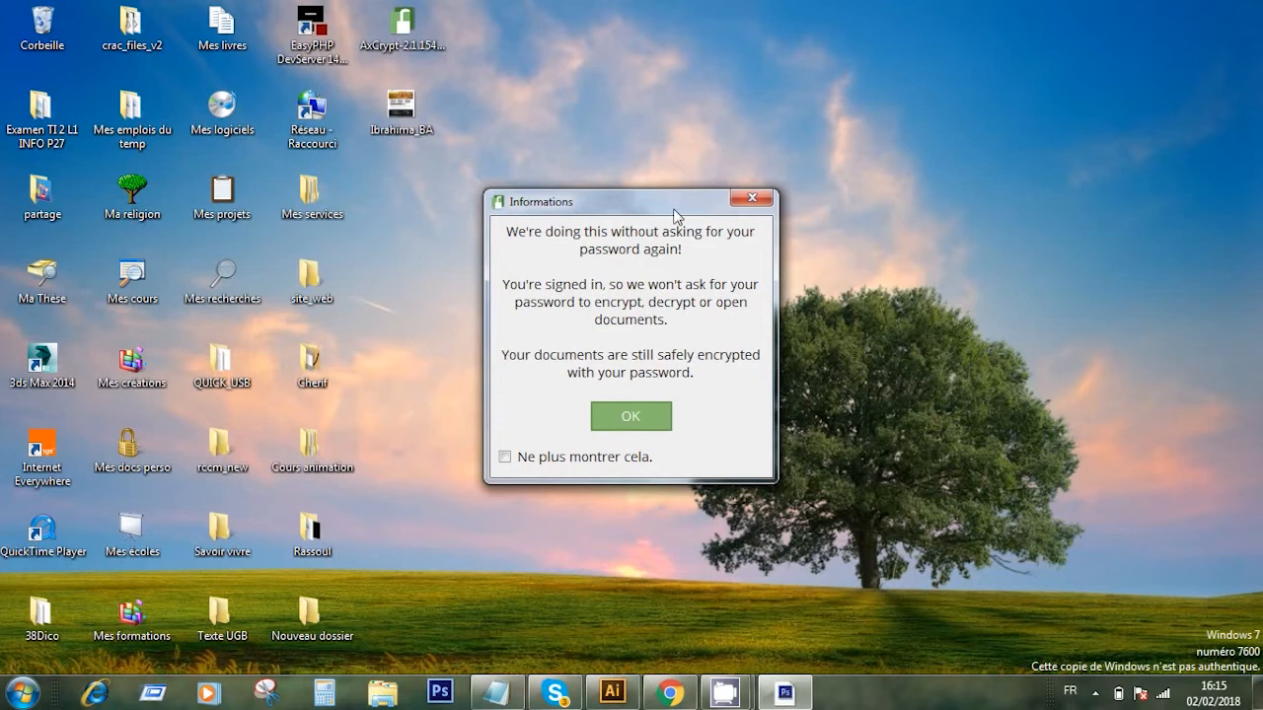
left_click_drag(675, 209, 728, 191)
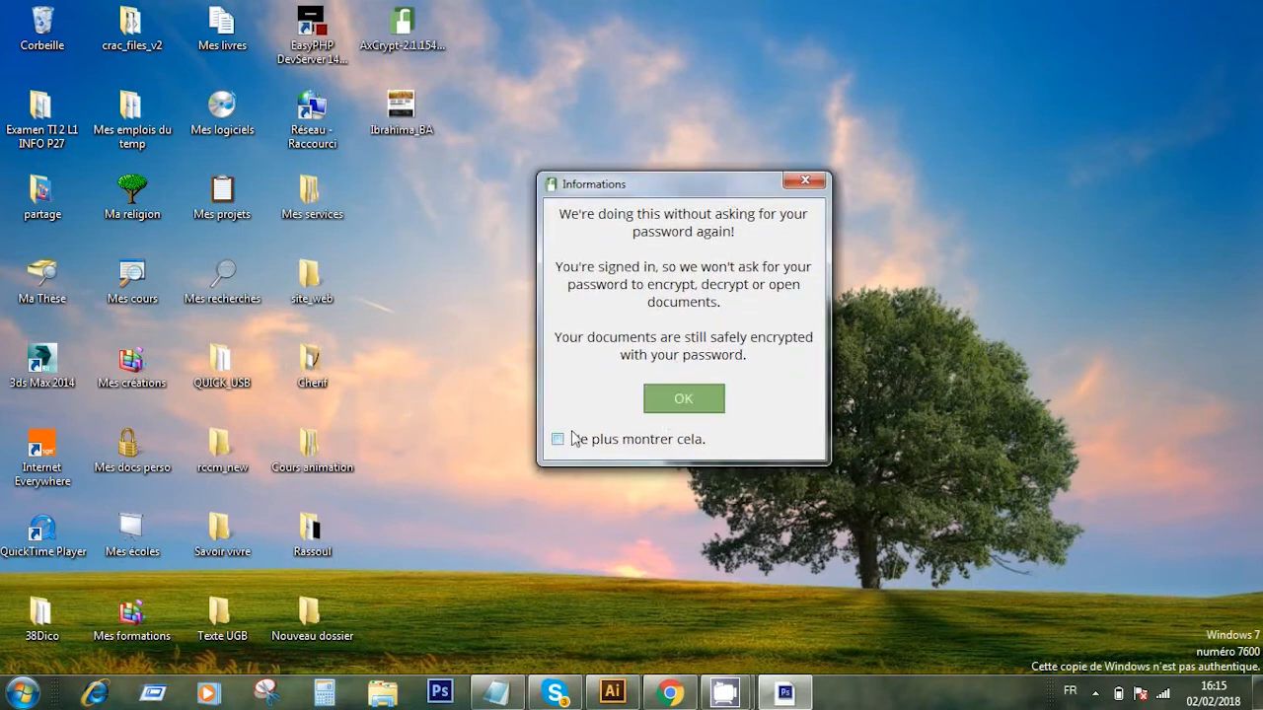
left_click(691, 399)
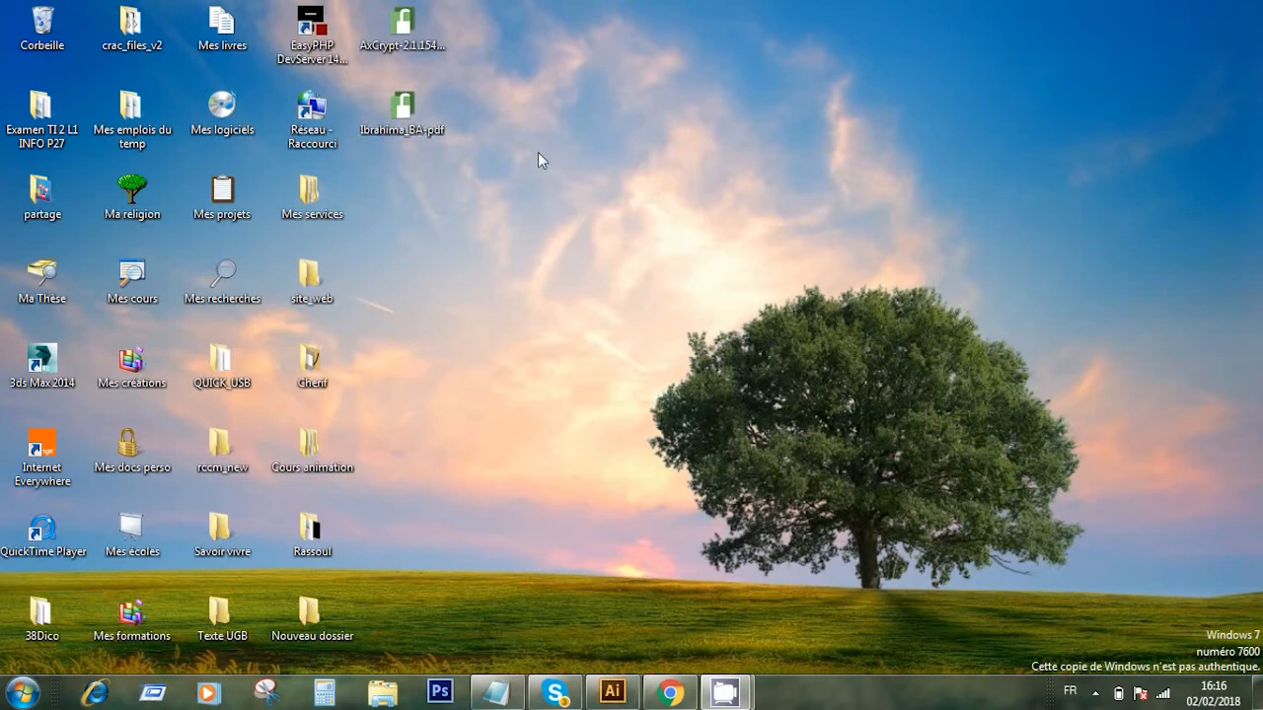
Show the AxCrypt commands offered for the encrypted PDF and dismiss them without running any
right_click(410, 115)
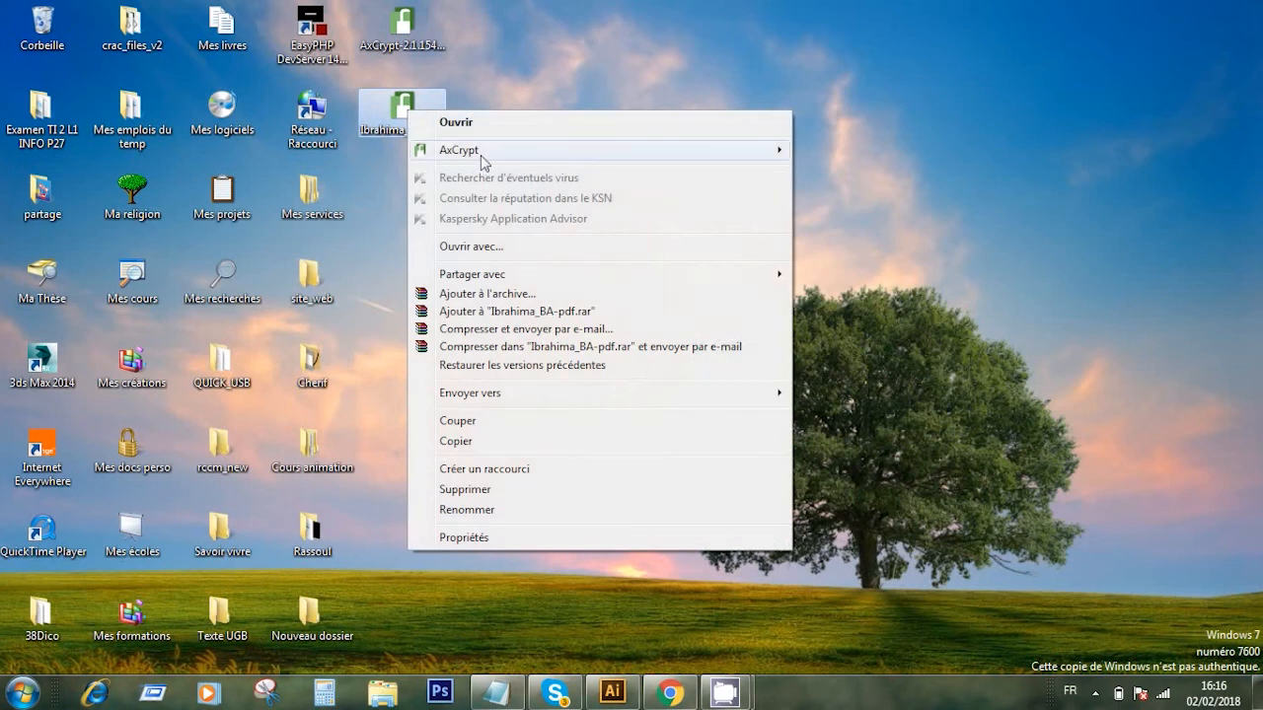
mouse_move(463, 150)
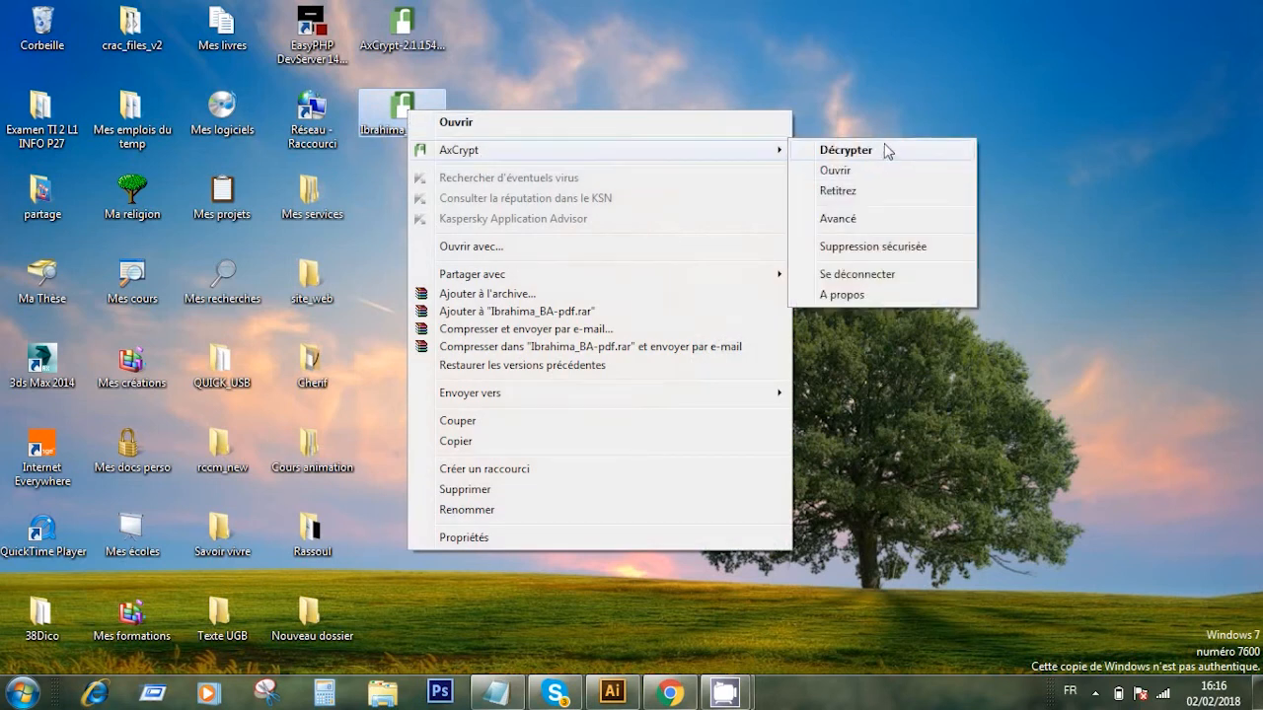
left_click(891, 115)
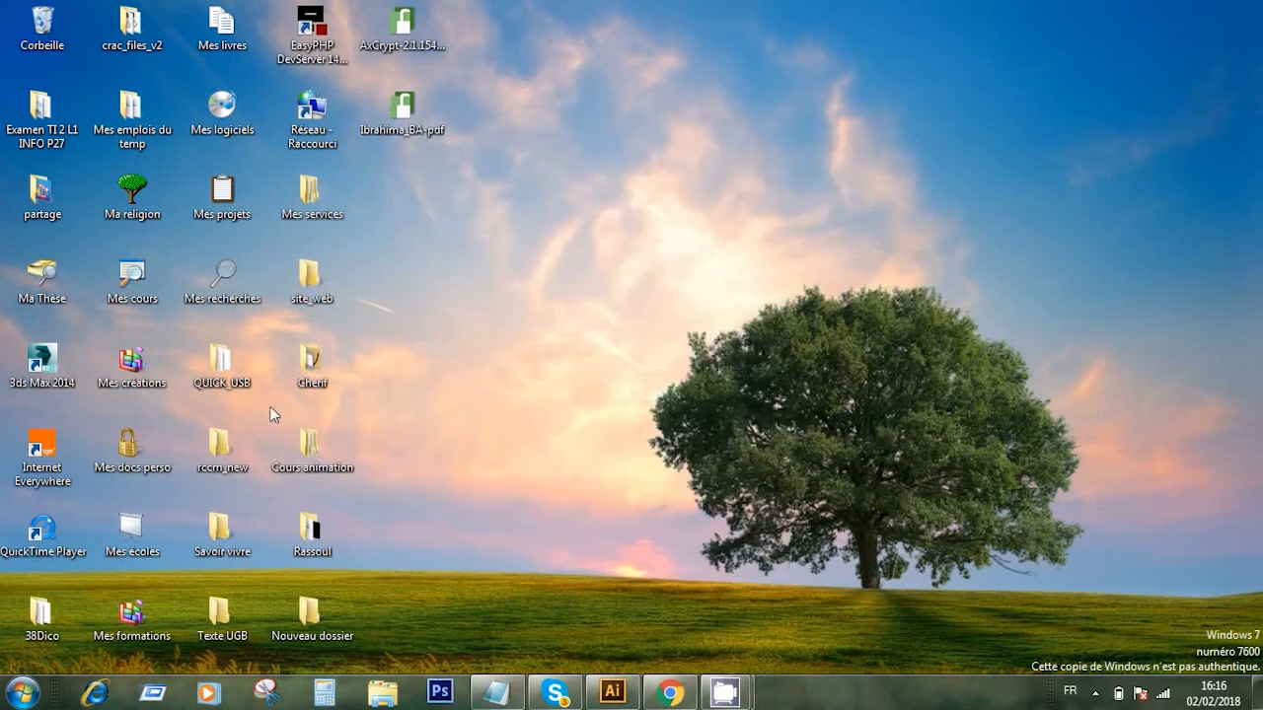
Open the collection folder inside Mes images > best pictures in the IDM user folder
left_click(22, 692)
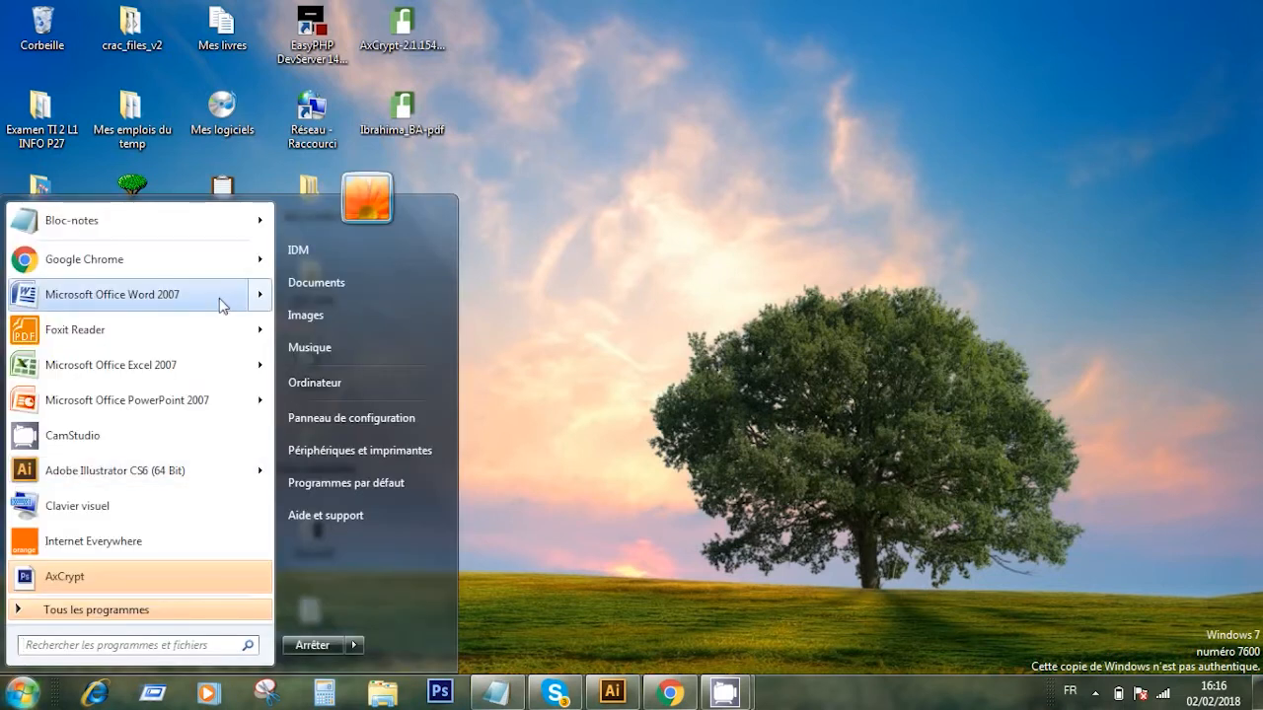
left_click(301, 251)
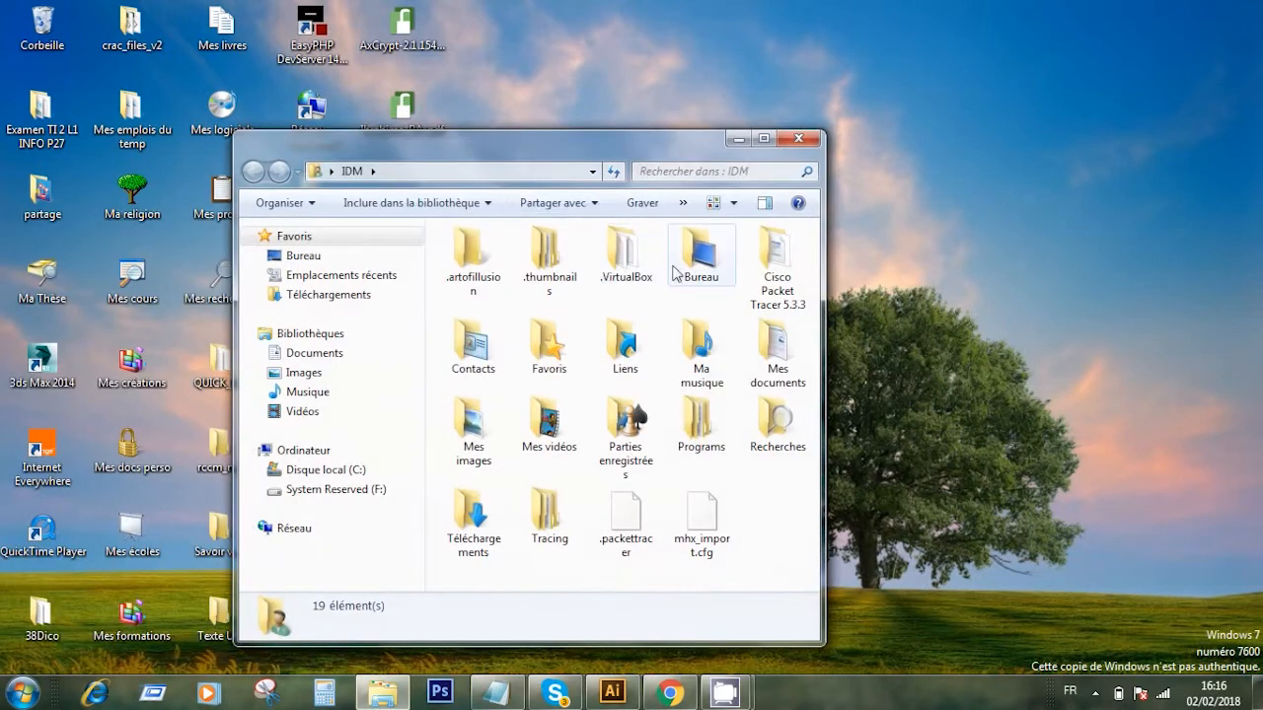
double_click(473, 425)
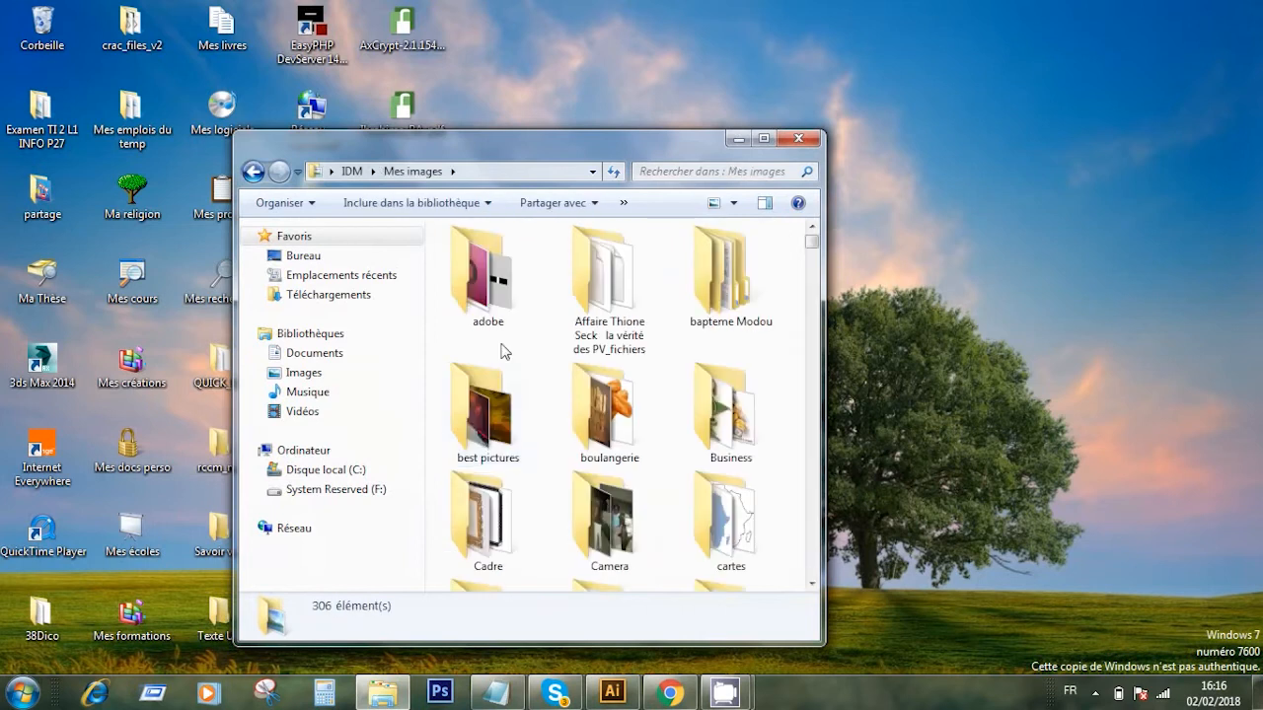
double_click(485, 433)
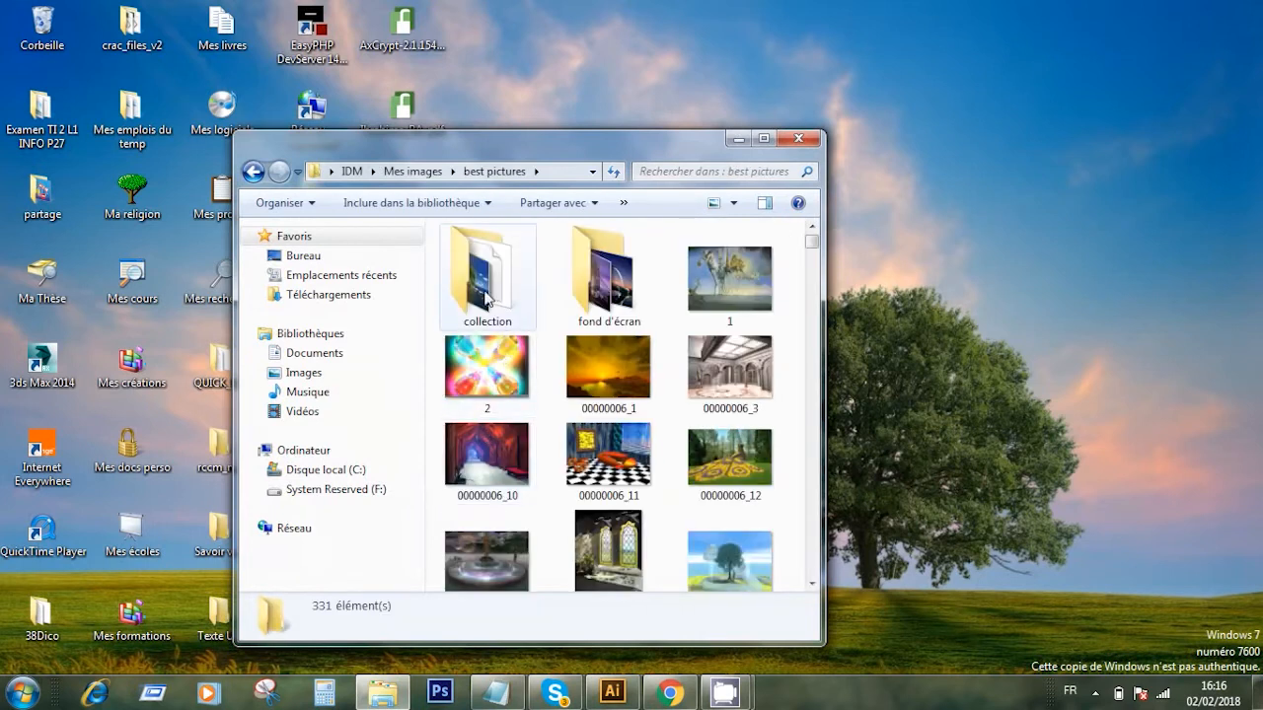
double_click(485, 300)
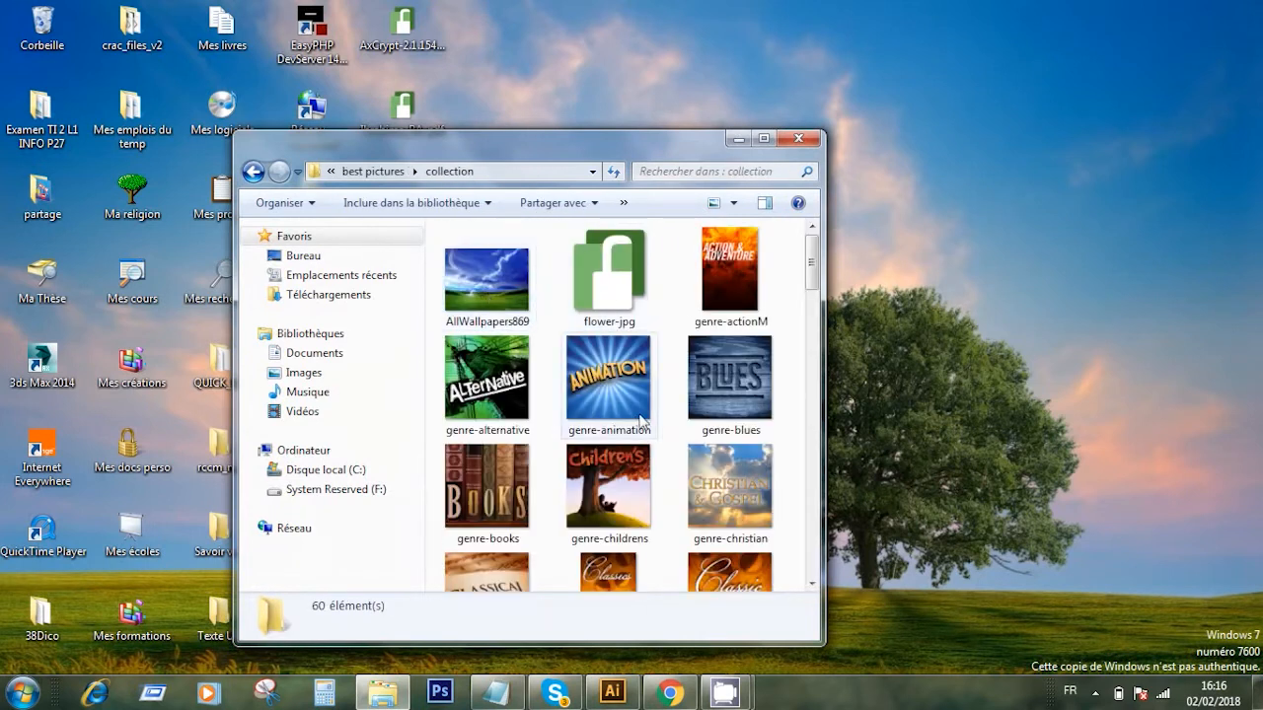
Encrypt the genre-blues image with AxCrypt and acknowledge the information message
left_click(734, 409)
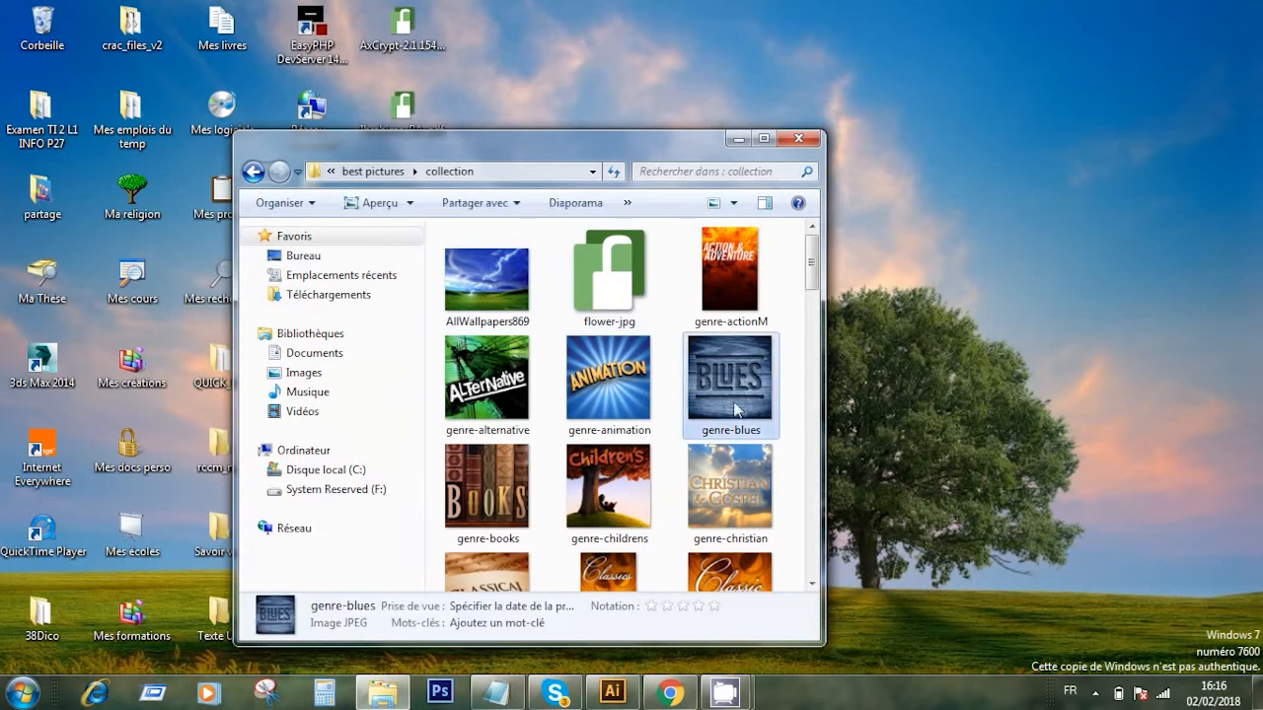
right_click(735, 410)
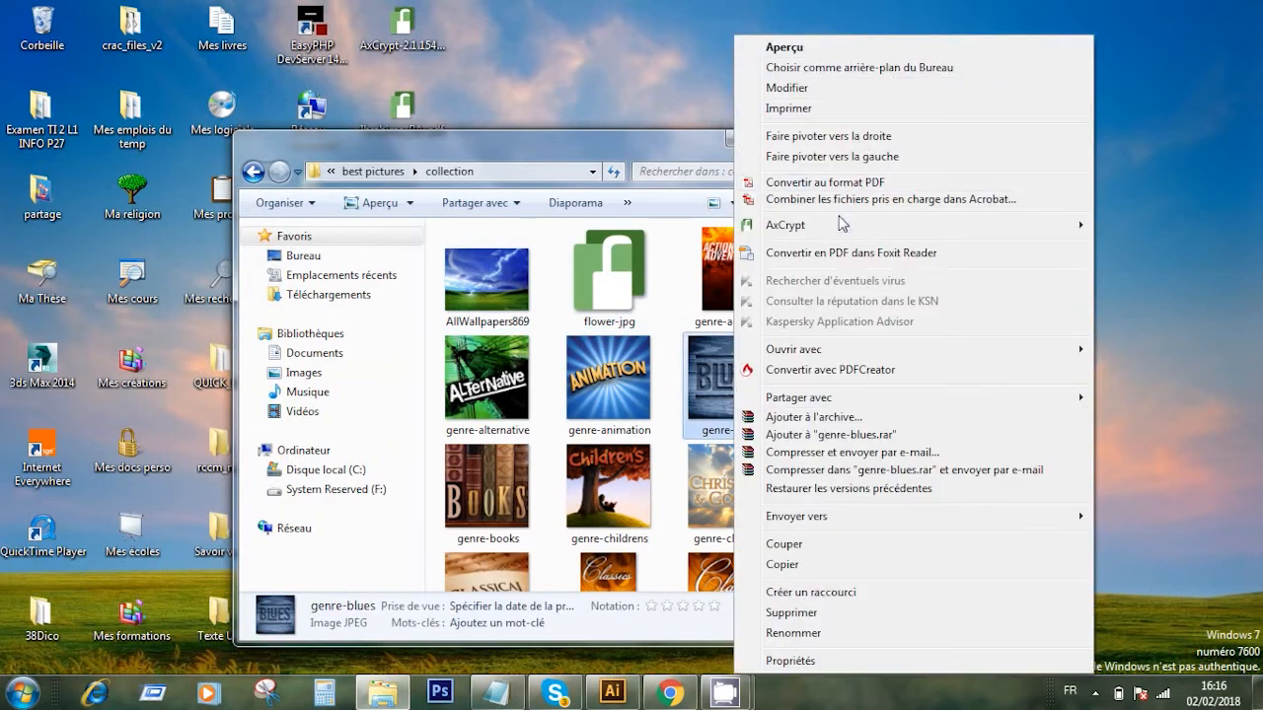
mouse_move(840, 226)
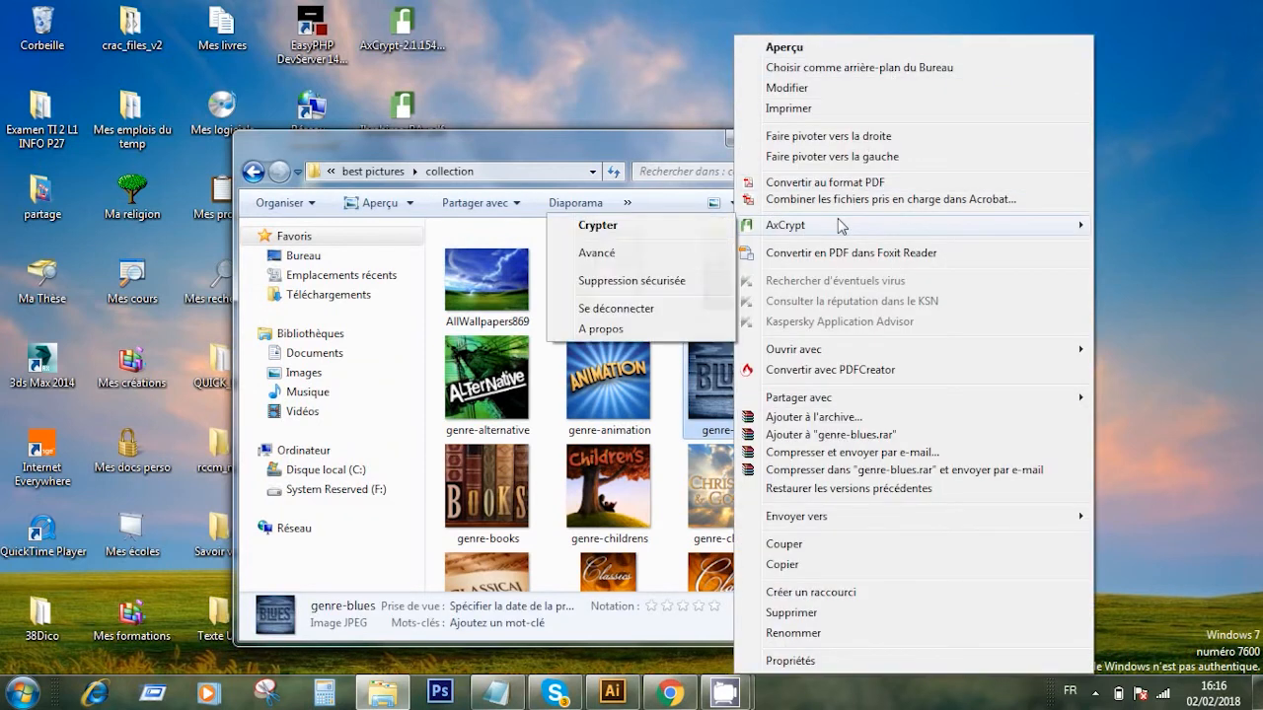
left_click(596, 226)
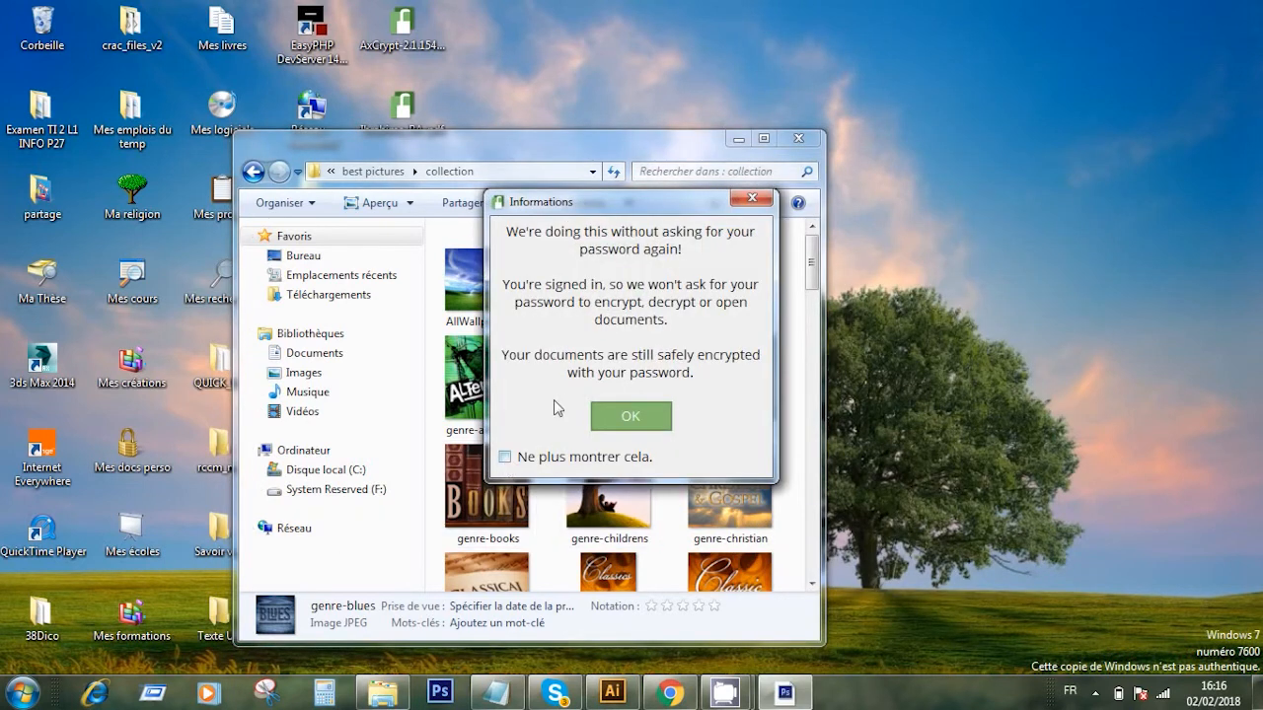
left_click(666, 414)
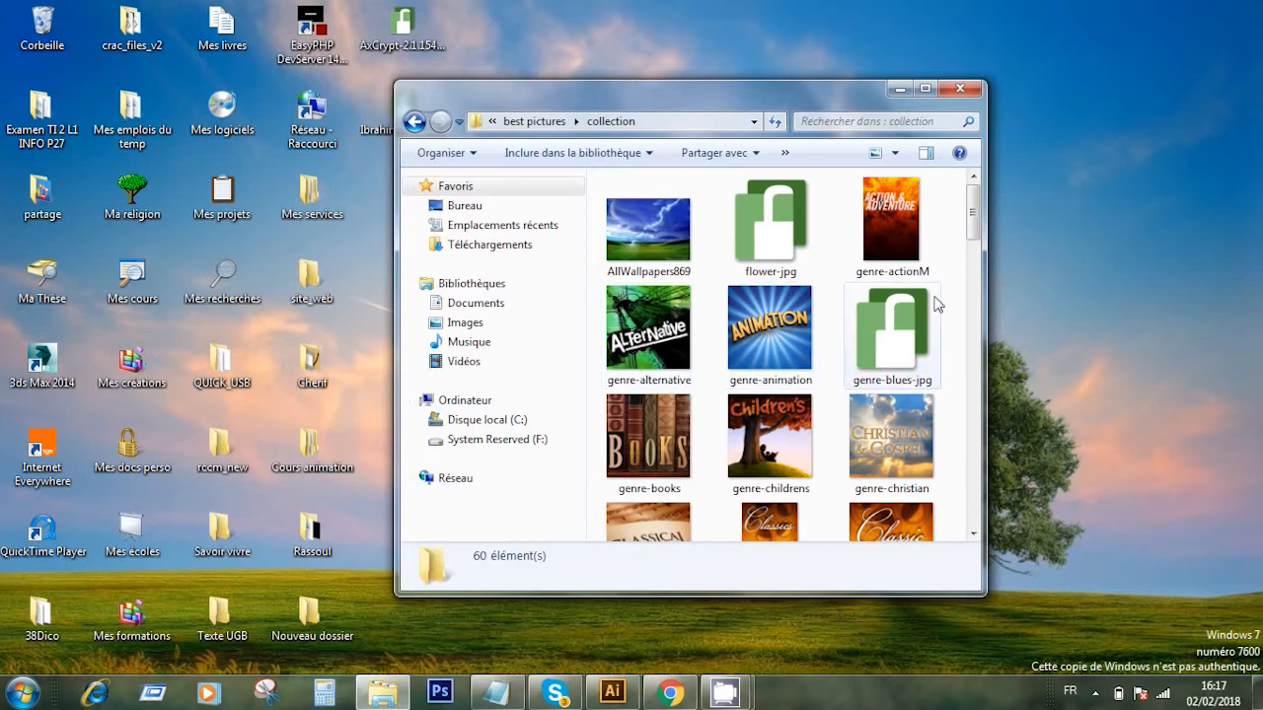
mouse_move(870, 363)
Launch the AxCrypt program, make its window taller and move it aside to uncover the encrypted image in the folder
left_click(16, 698)
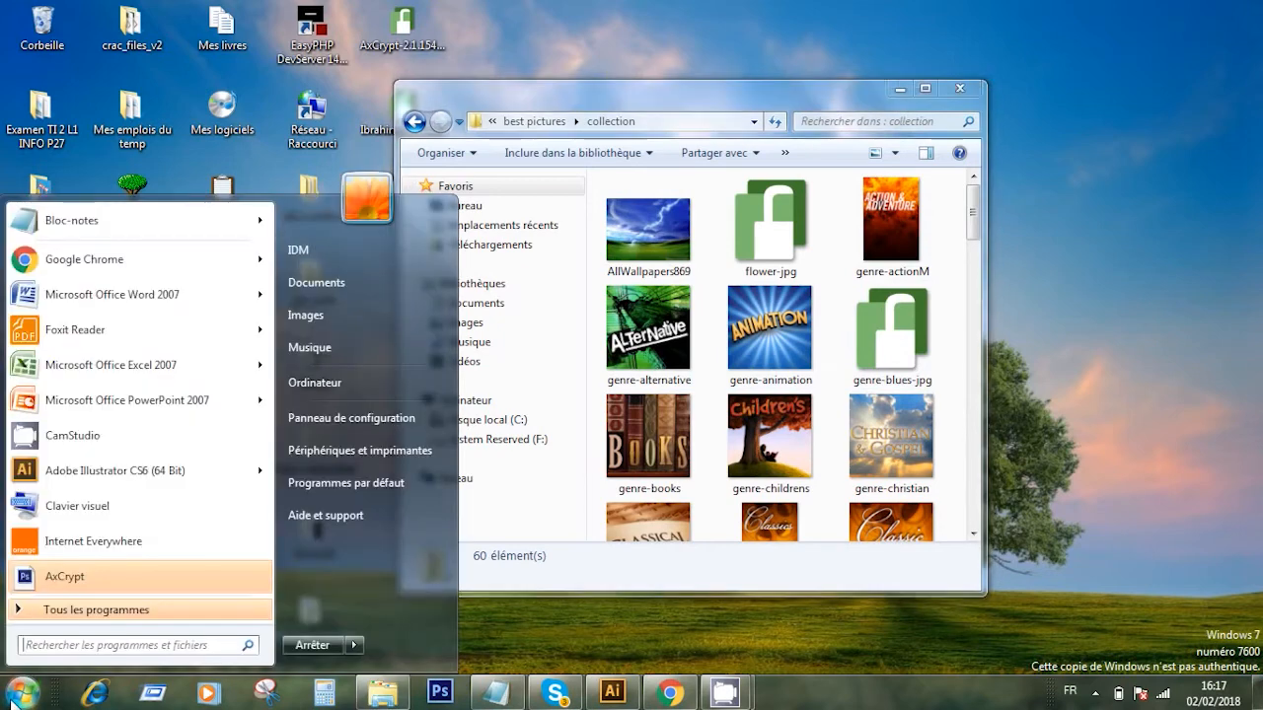
left_click(83, 580)
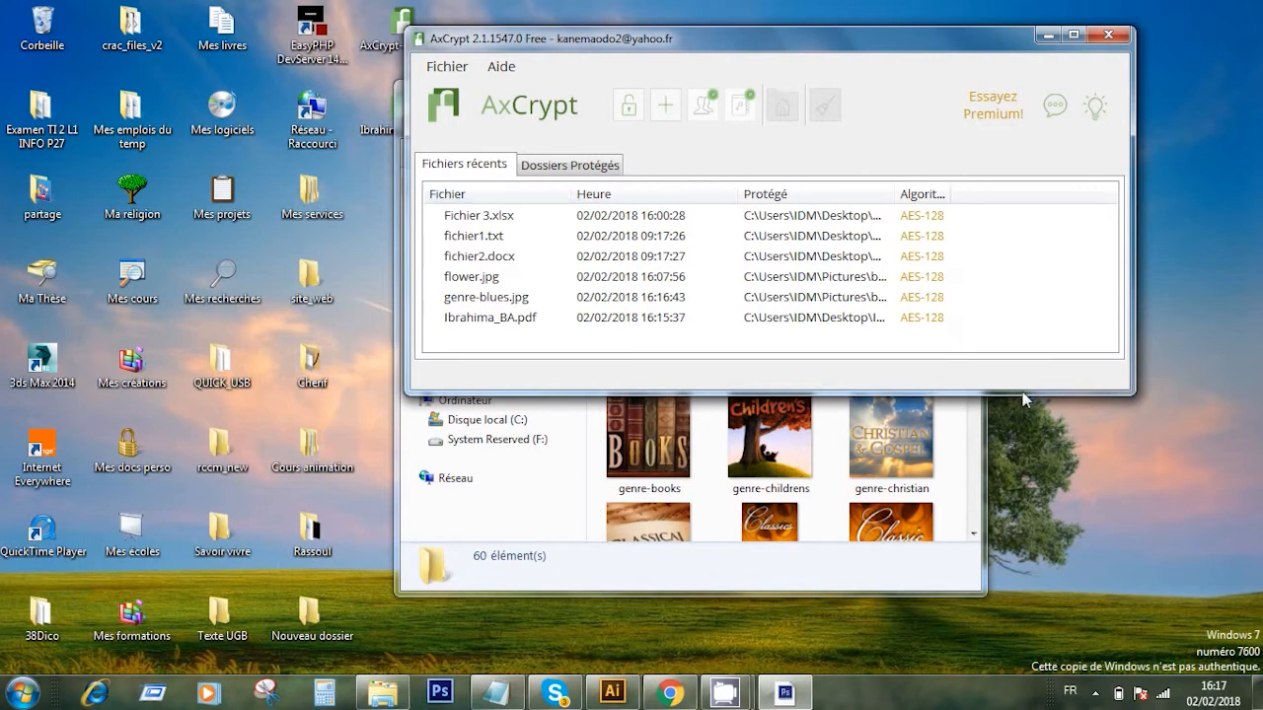
left_click_drag(1024, 394, 1032, 626)
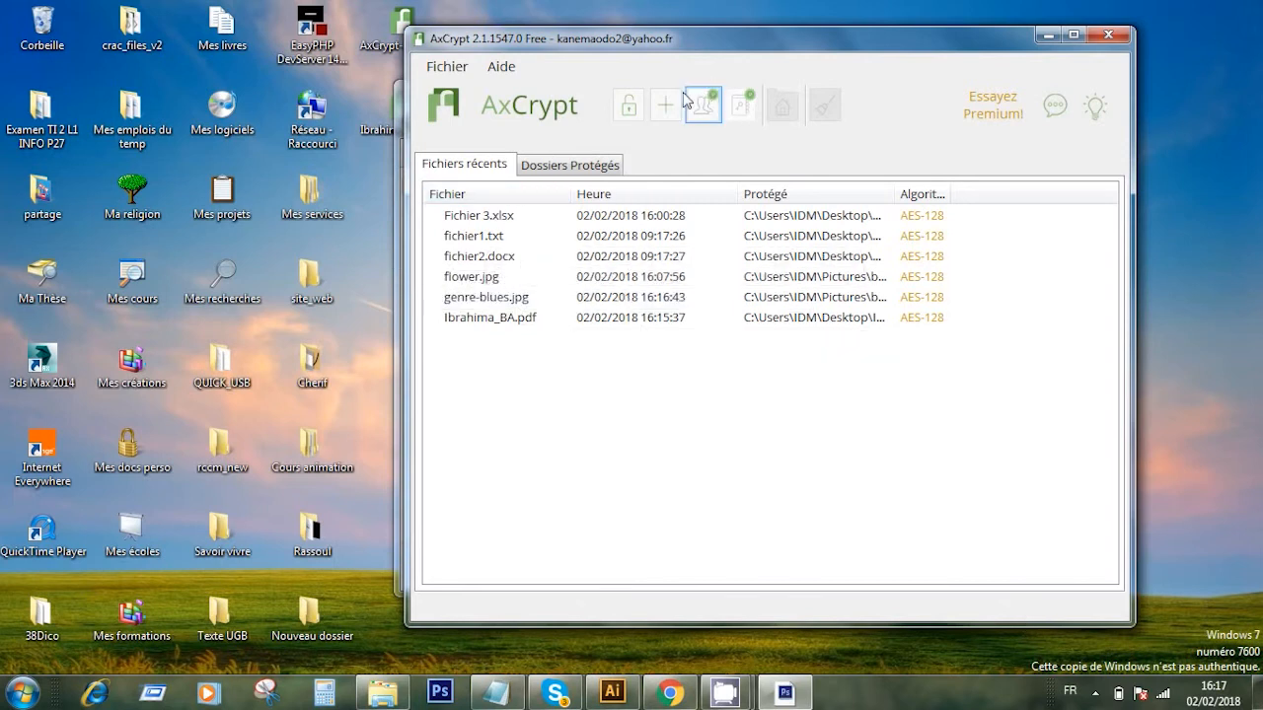
left_click_drag(708, 41, 400, 155)
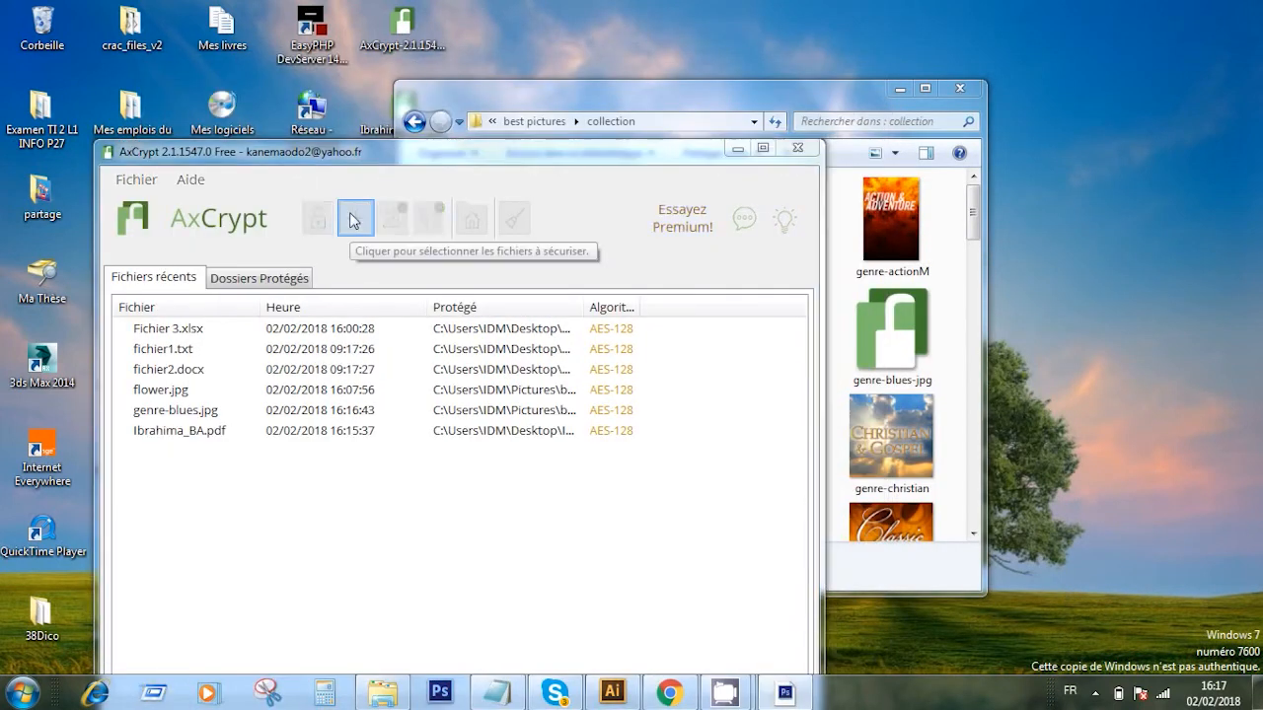
Encrypt "Akon - I want you know ft. Justin Bieber (2016" from the Musique library through AxCrypt's file picker and close the AxCrypt window
left_click(353, 219)
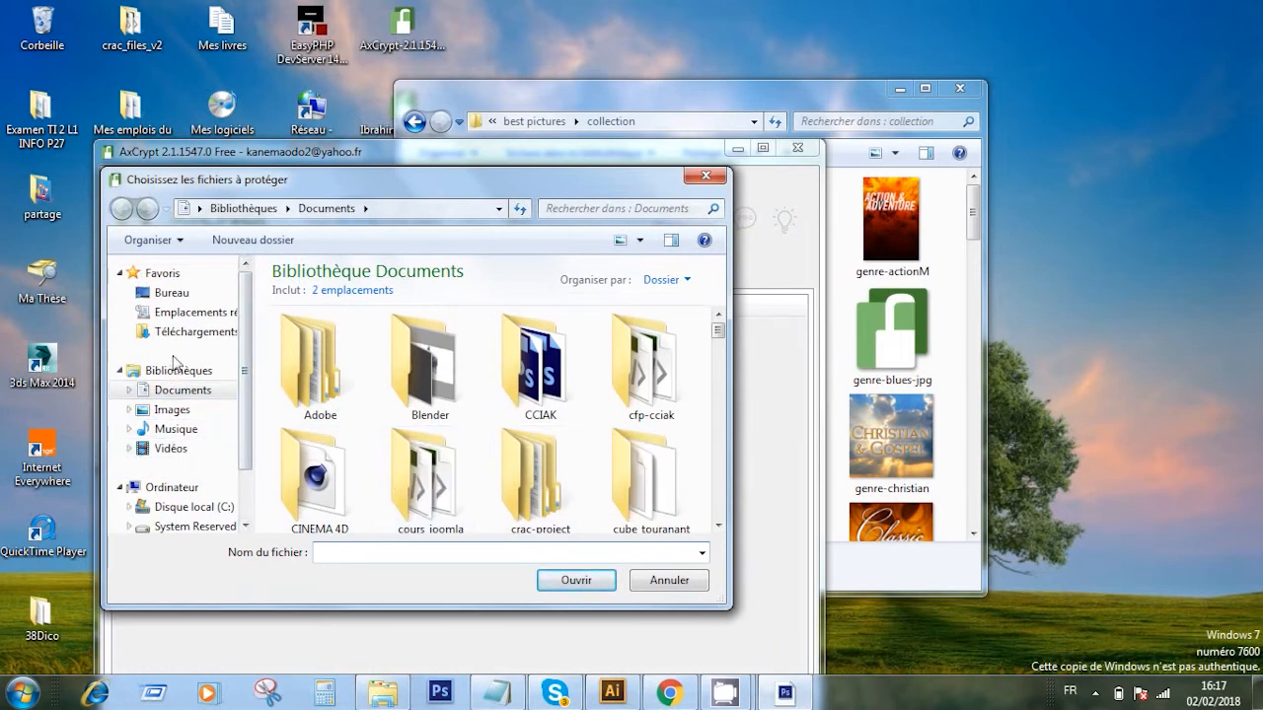
left_click(173, 448)
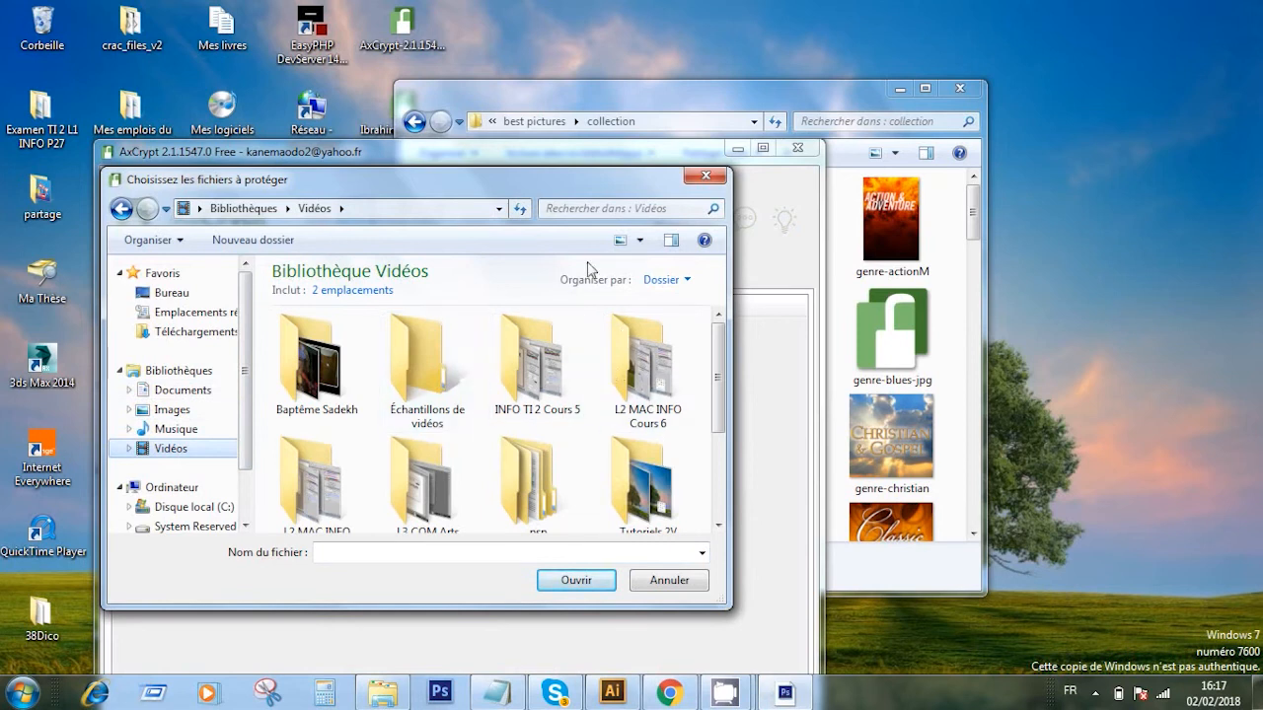
left_click(175, 430)
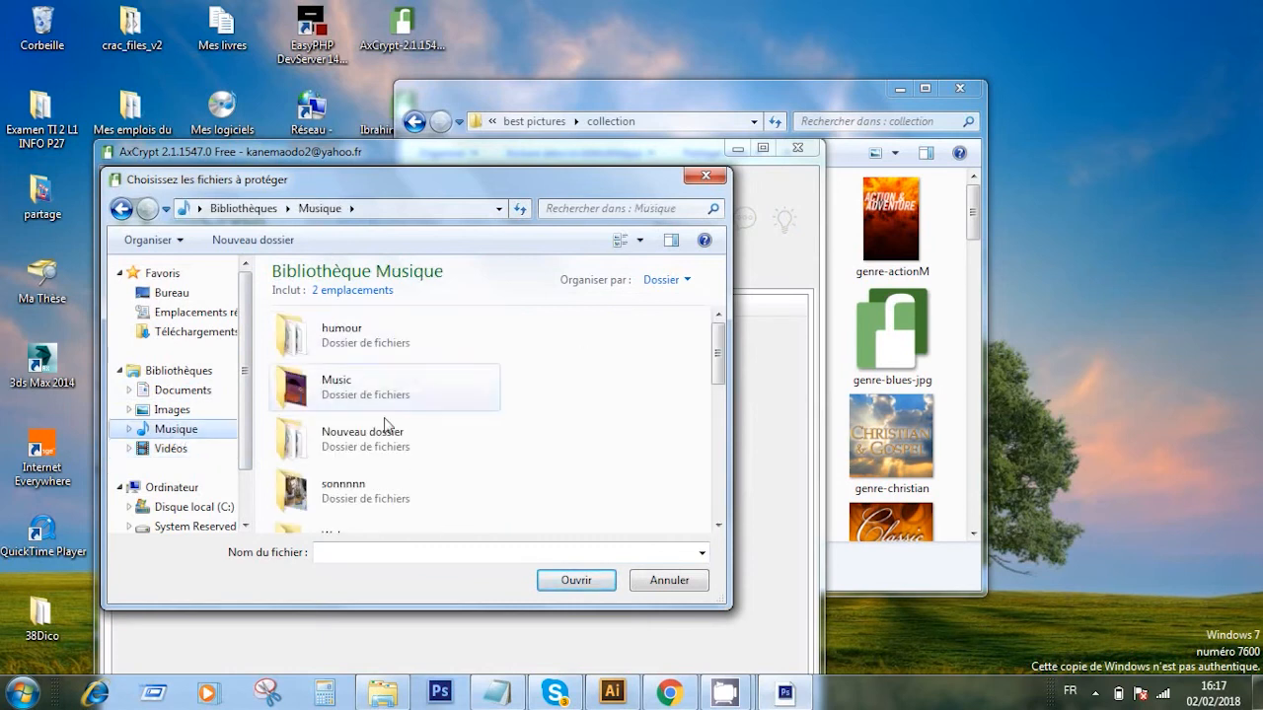
left_click_drag(721, 351, 721, 400)
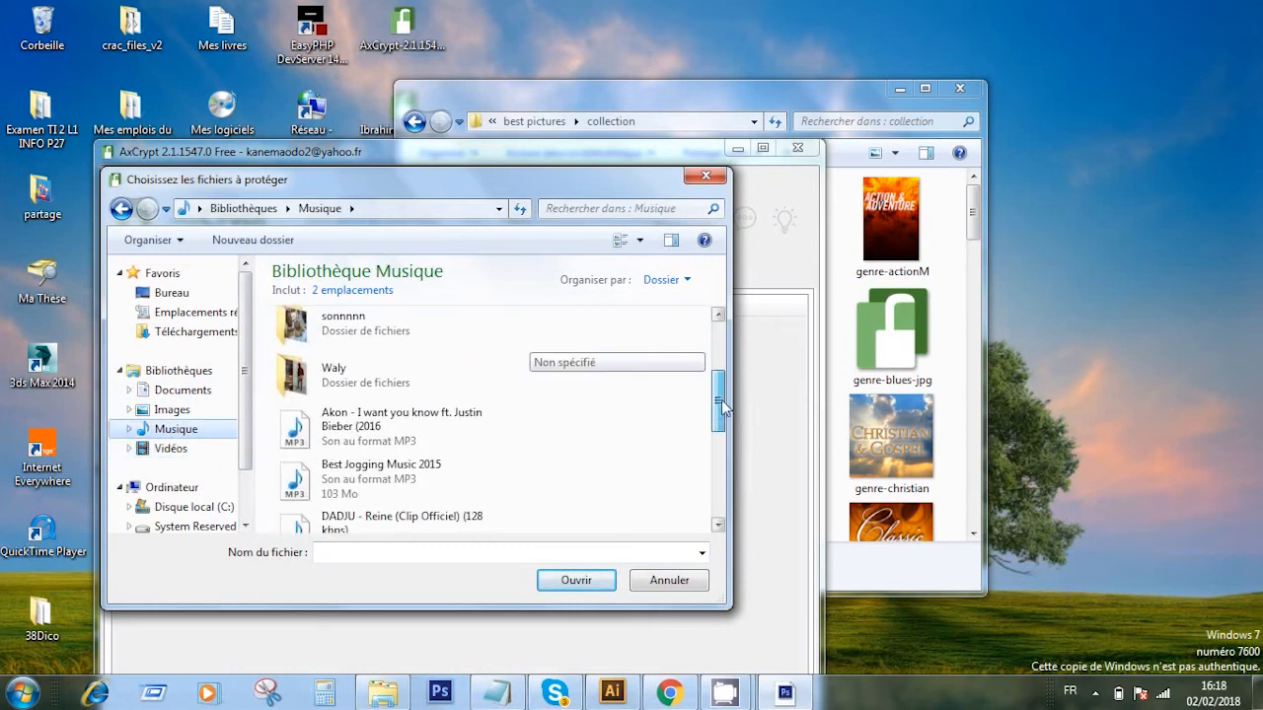
left_click(350, 433)
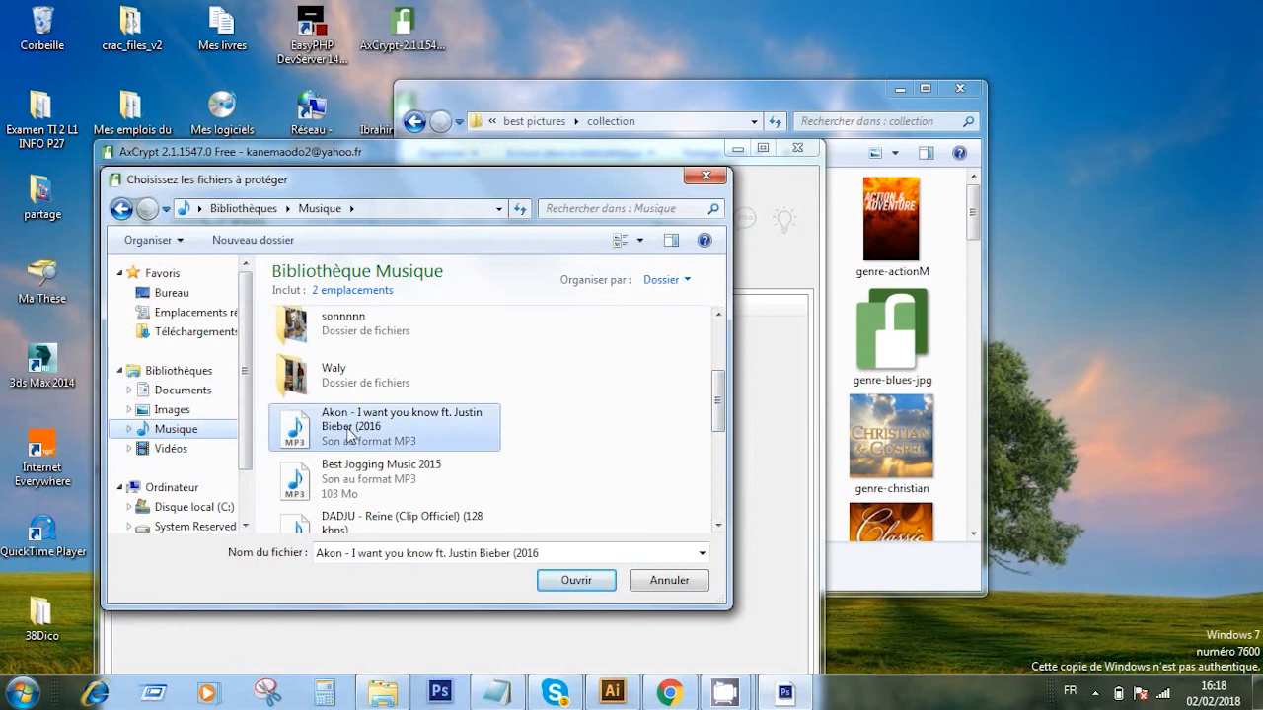
left_click(568, 581)
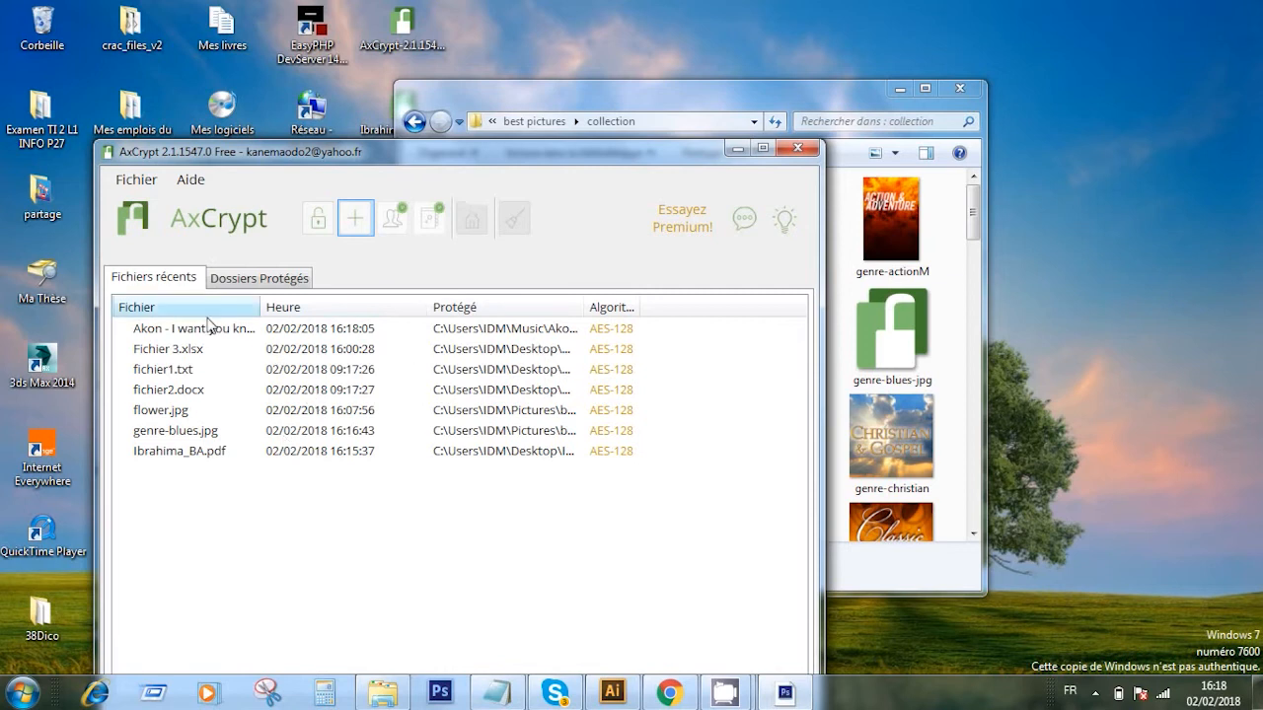
left_click(799, 148)
Open the Musique library from the IDM user folder, select the encrypted Akon song and close the collection folder window
left_click(22, 693)
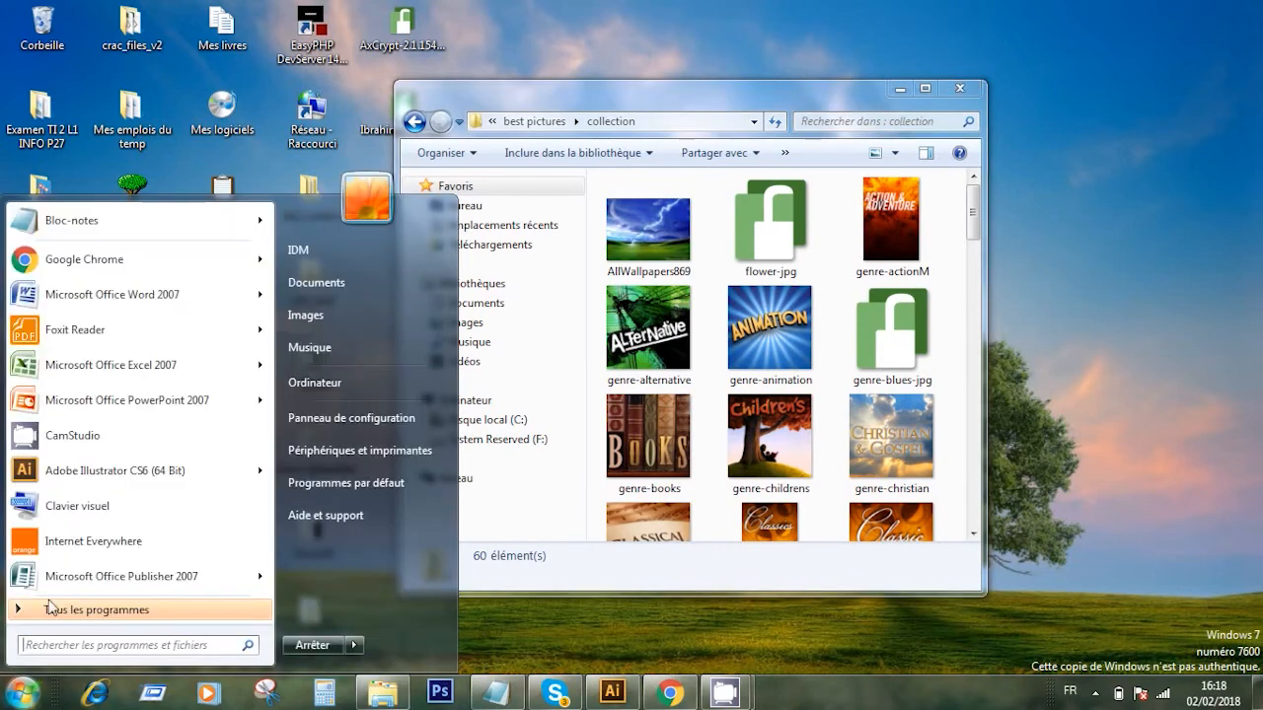
left_click(333, 250)
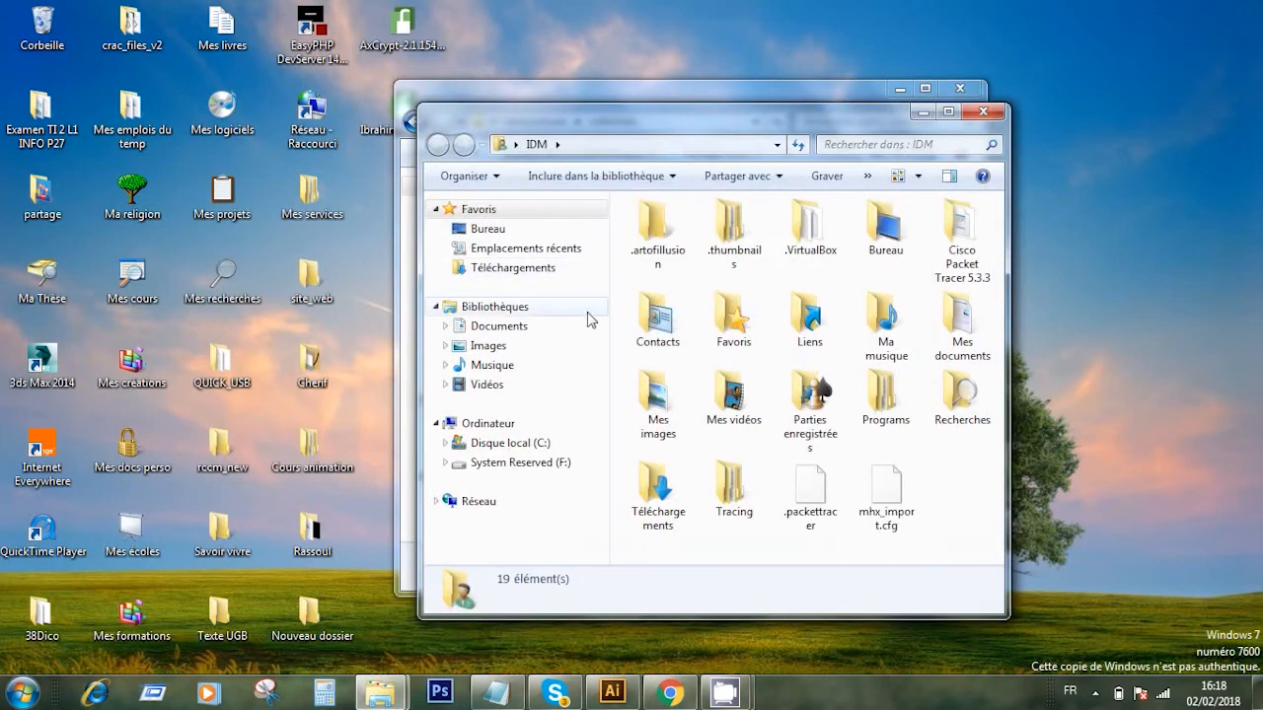
left_click(491, 365)
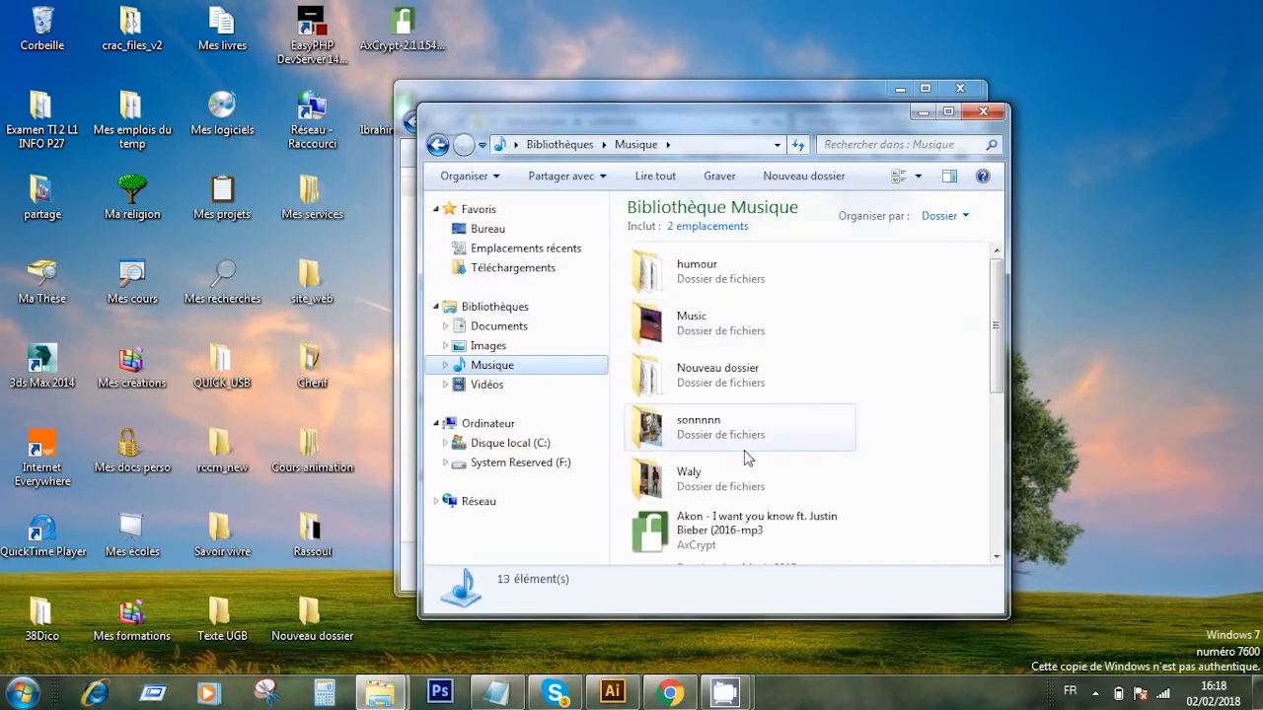
left_click(741, 542)
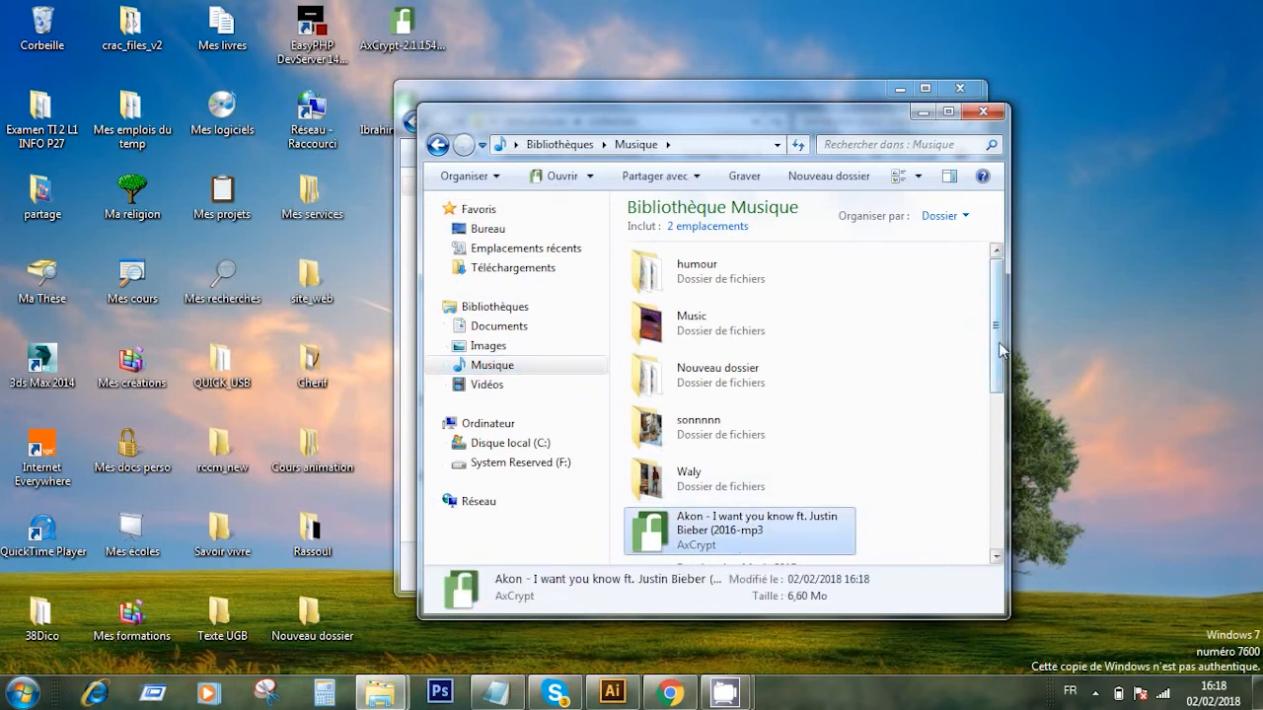
scroll(742, 543, "down", 2)
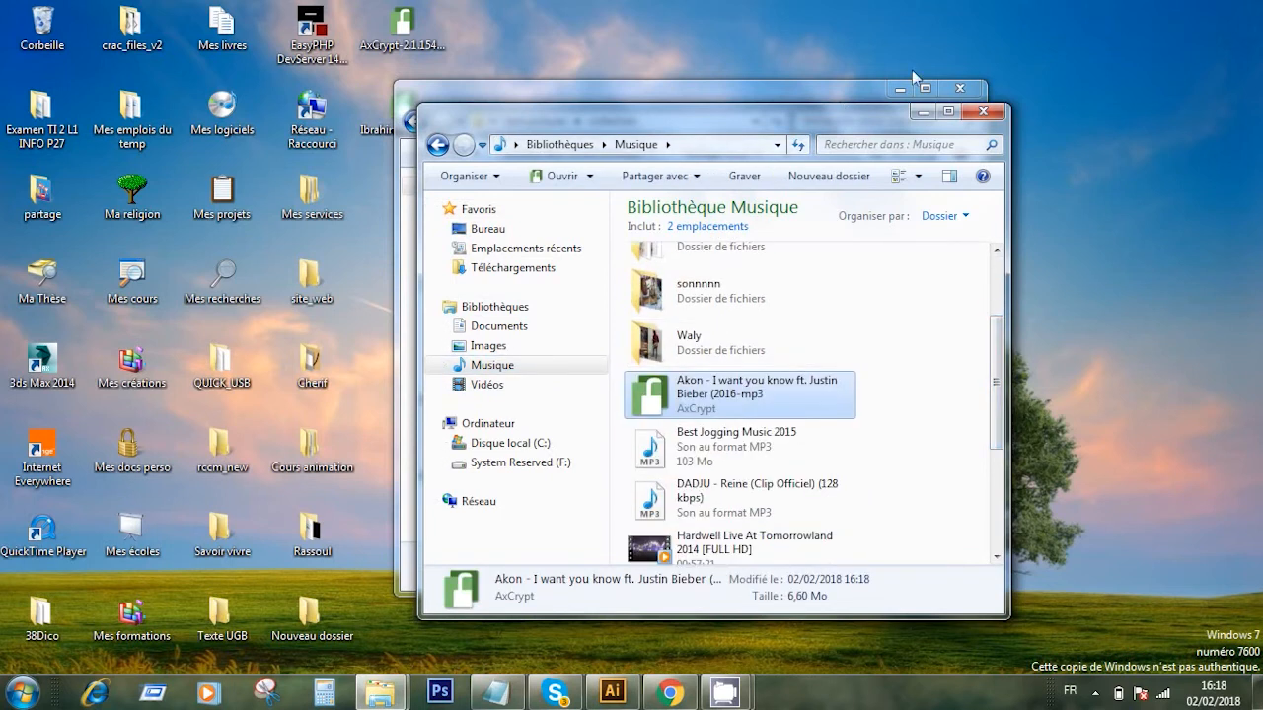
left_click(959, 88)
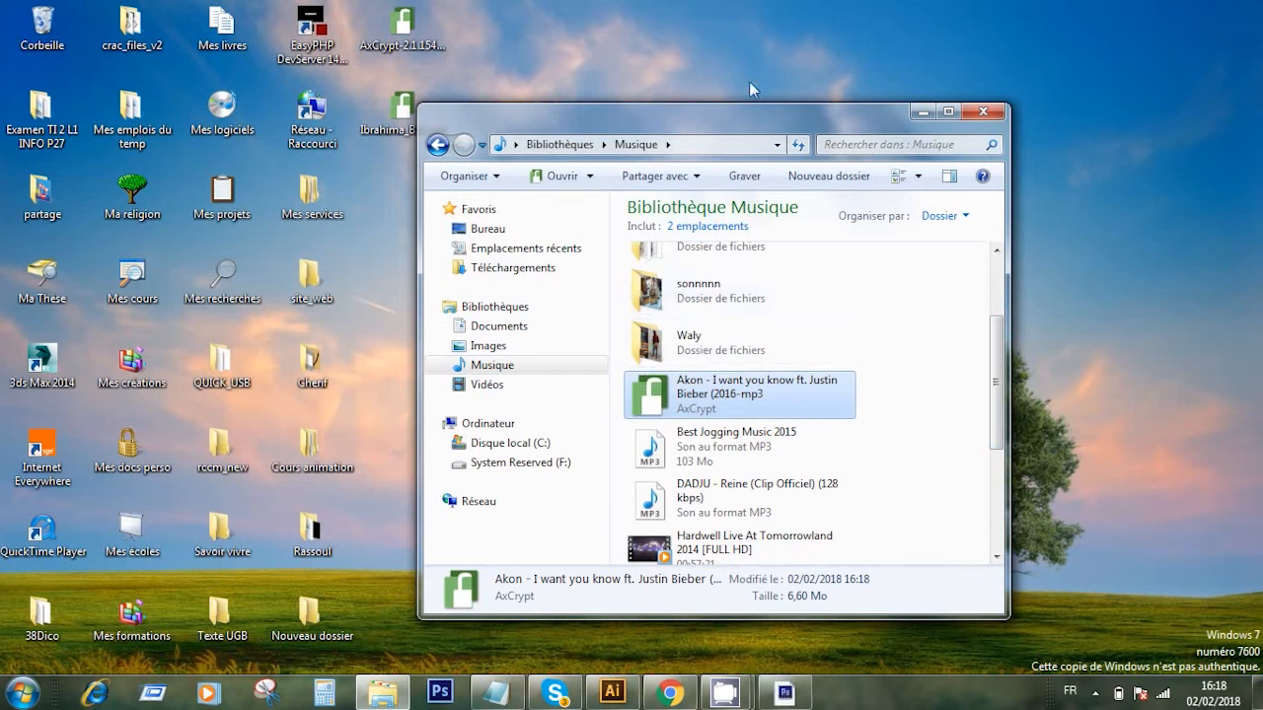
Play the encrypted Akon song, acknowledging AxCrypt's information message, and close the media player
left_click_drag(755, 117, 293, 83)
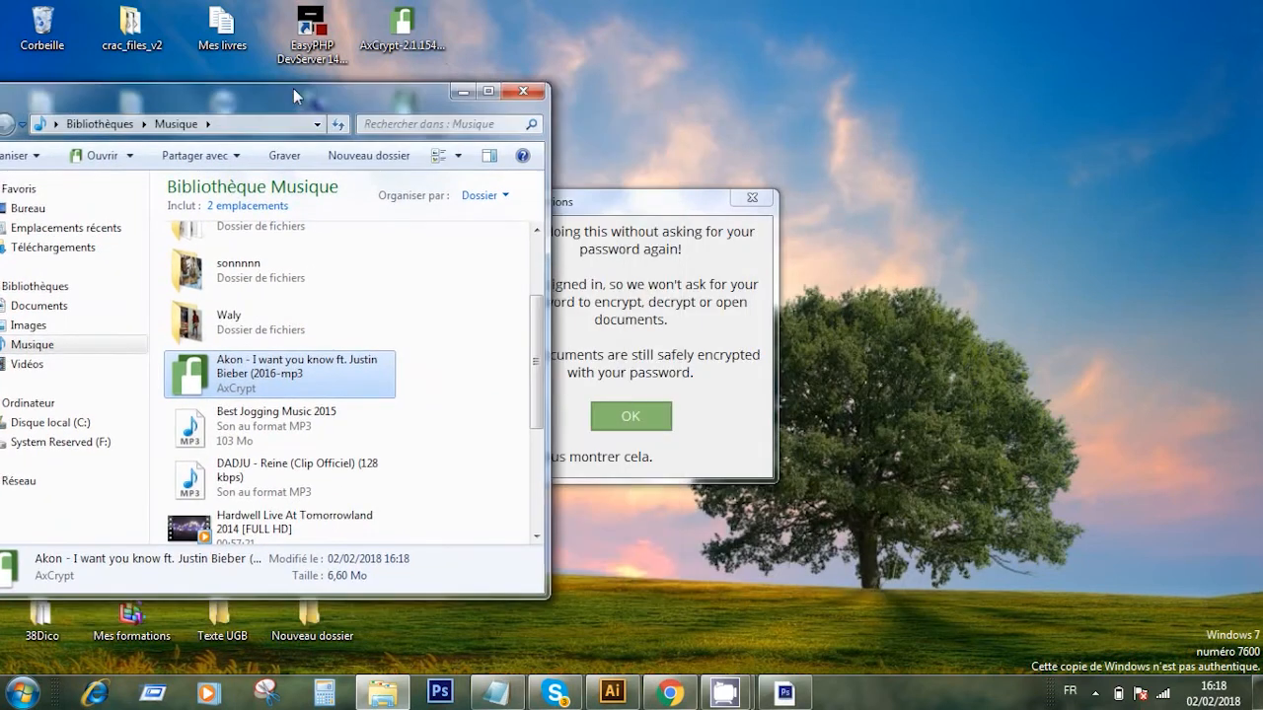
left_click(571, 249)
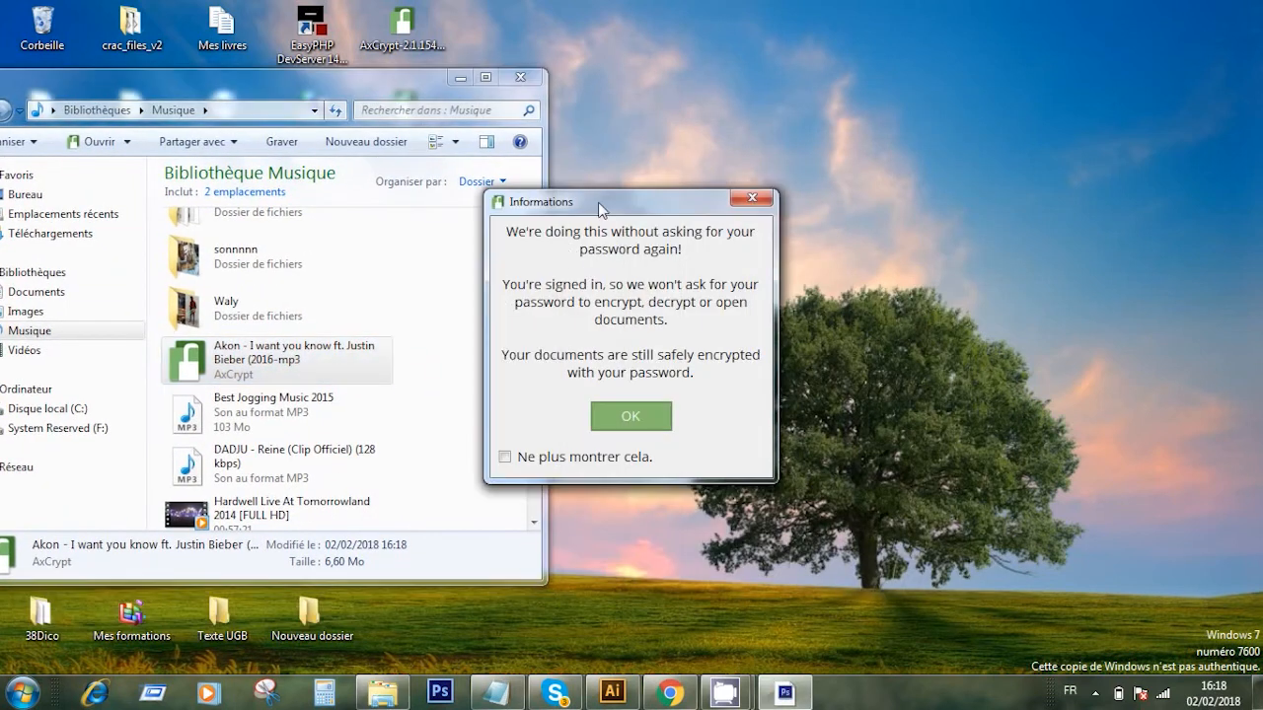
left_click(652, 418)
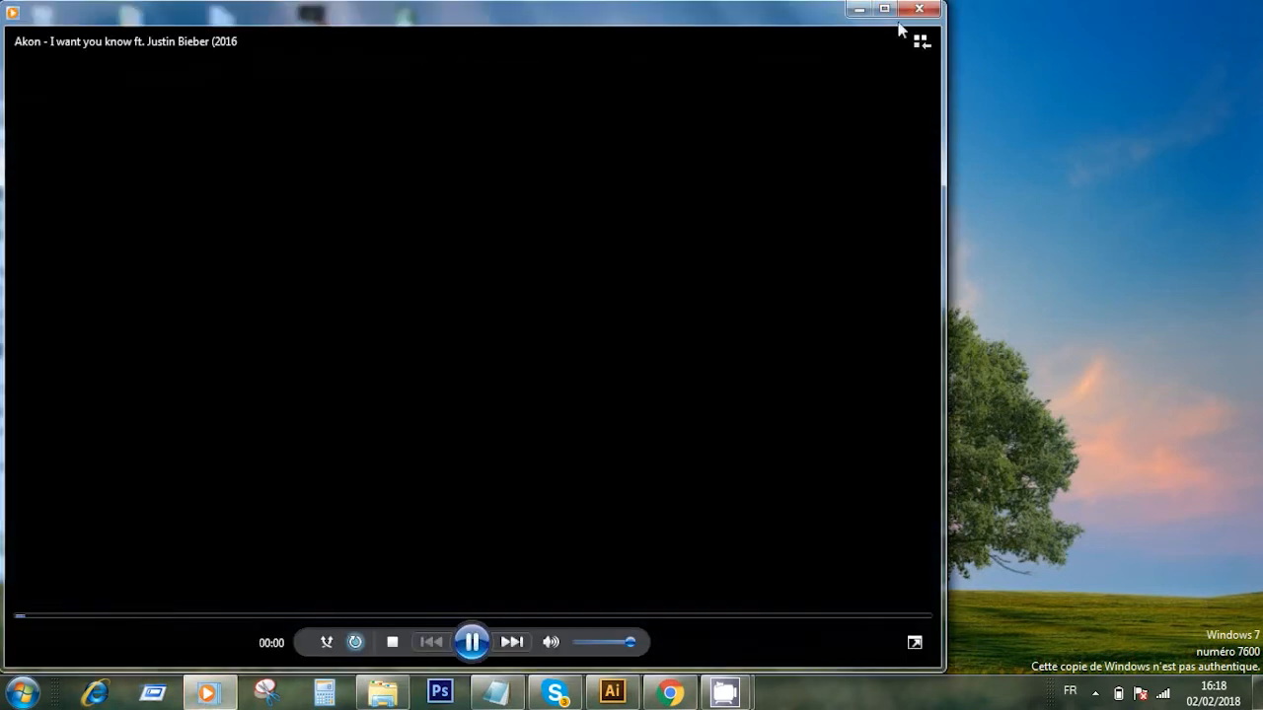
left_click(924, 11)
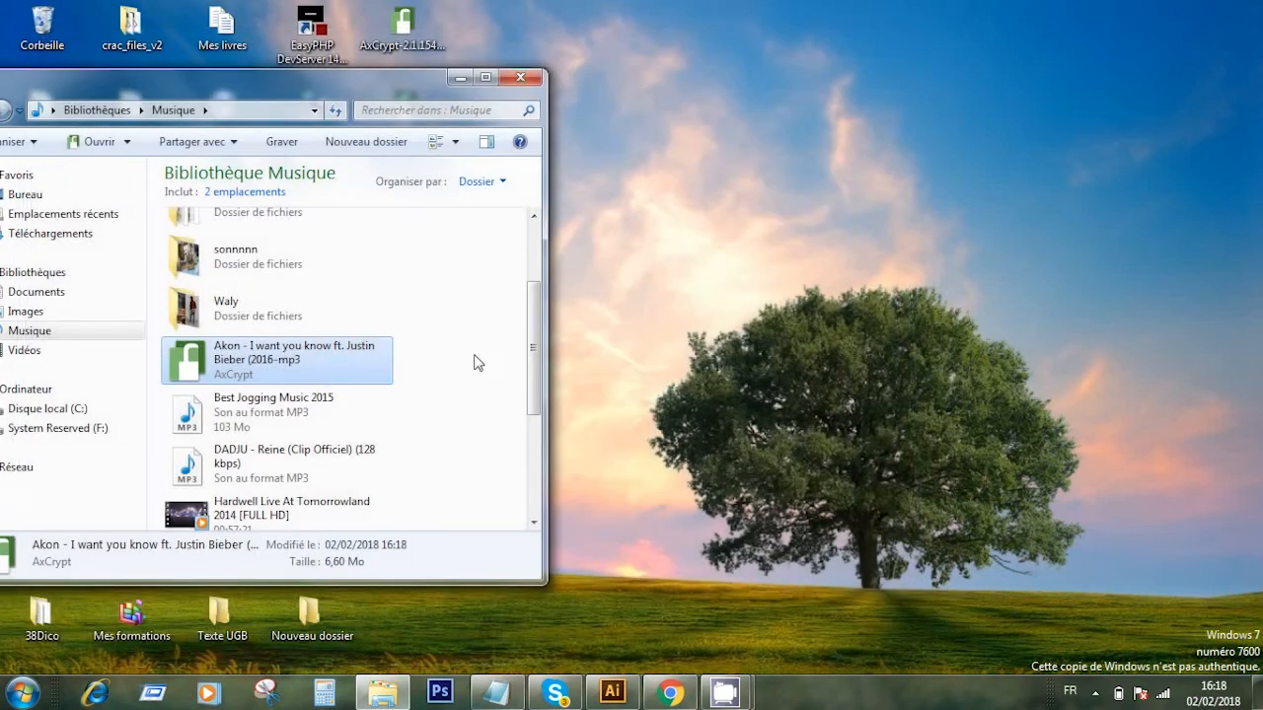
left_click_drag(348, 84, 948, 63)
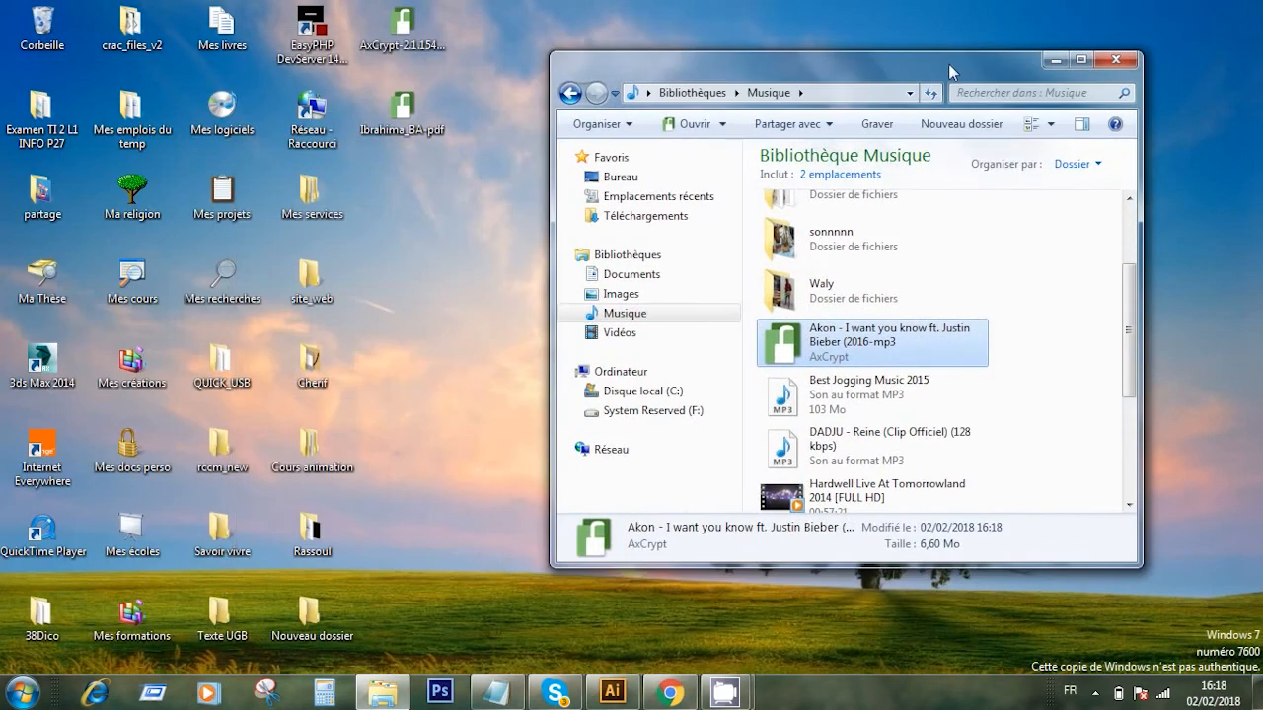
Quit AxCrypt from the notification area and check the hidden notification icons again
left_click(1042, 370)
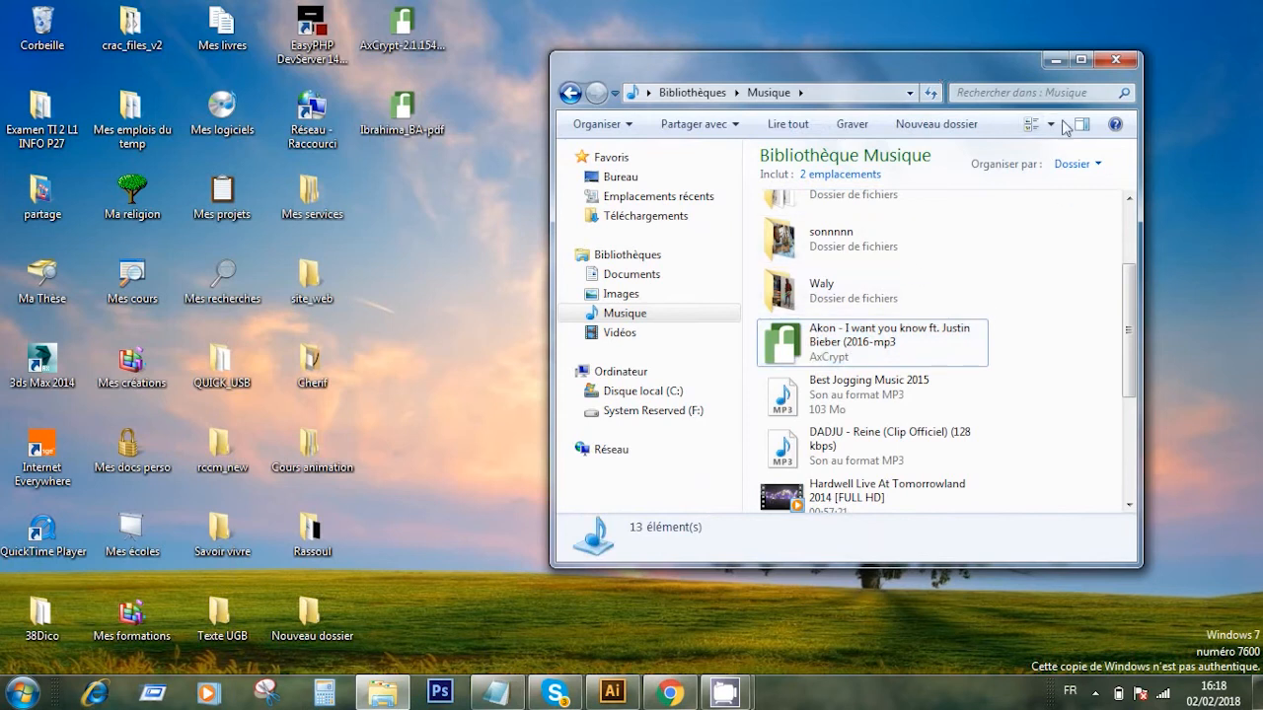
left_click(1095, 693)
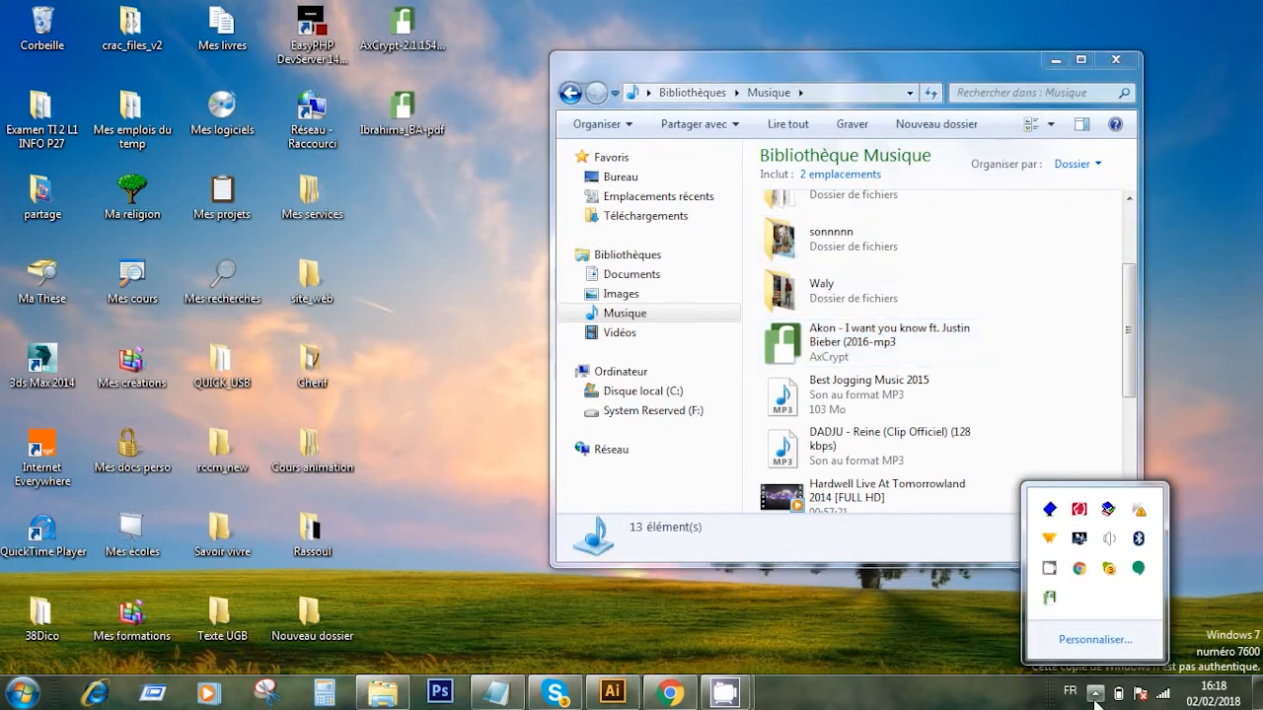
right_click(1049, 597)
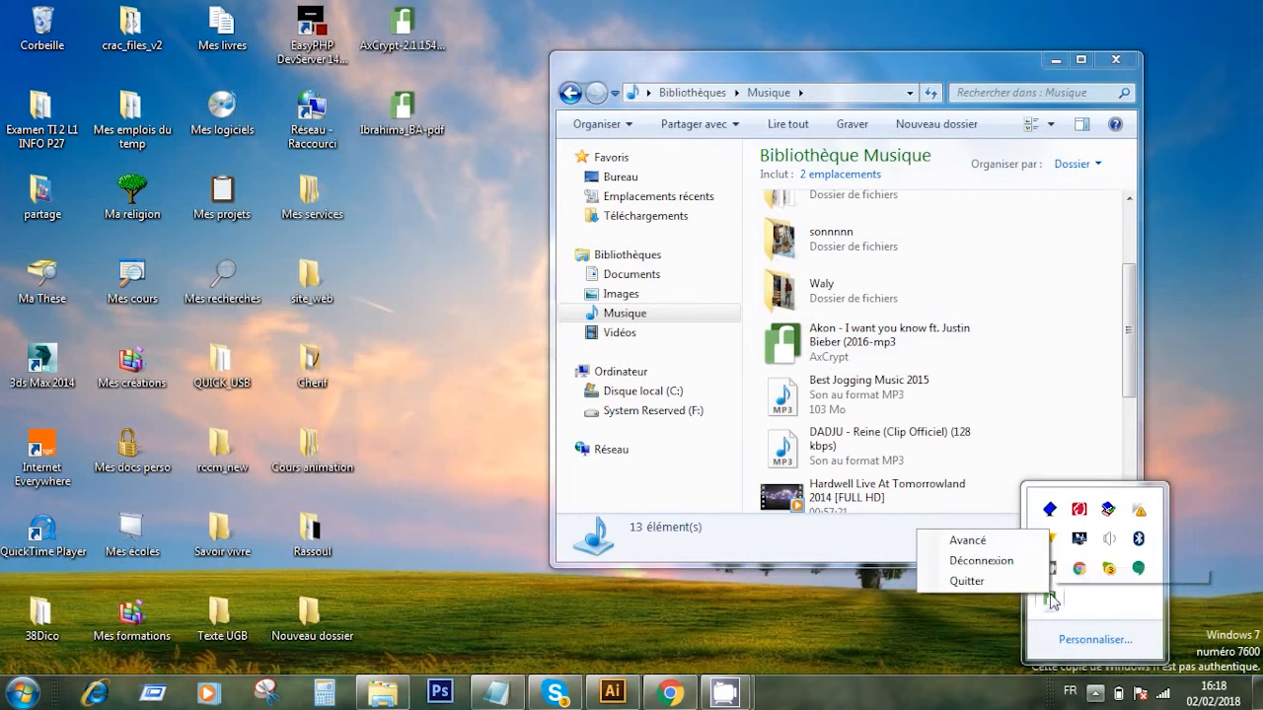
left_click(997, 582)
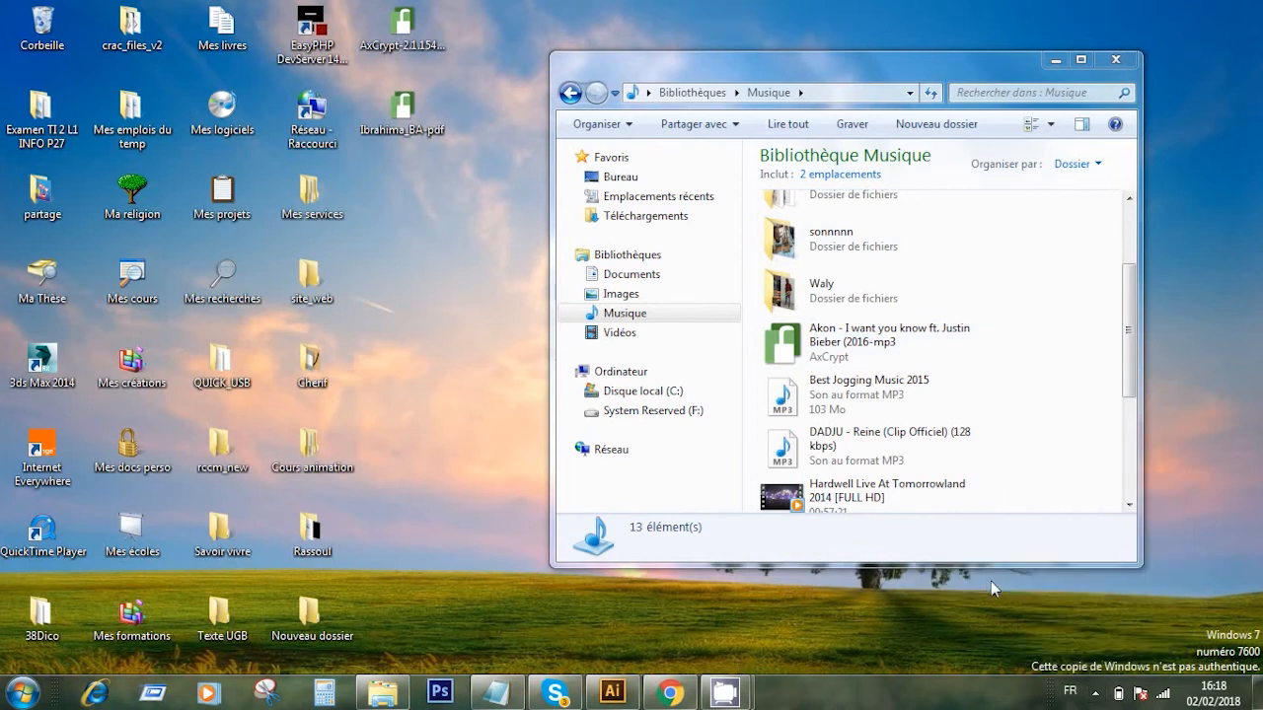
left_click(1097, 695)
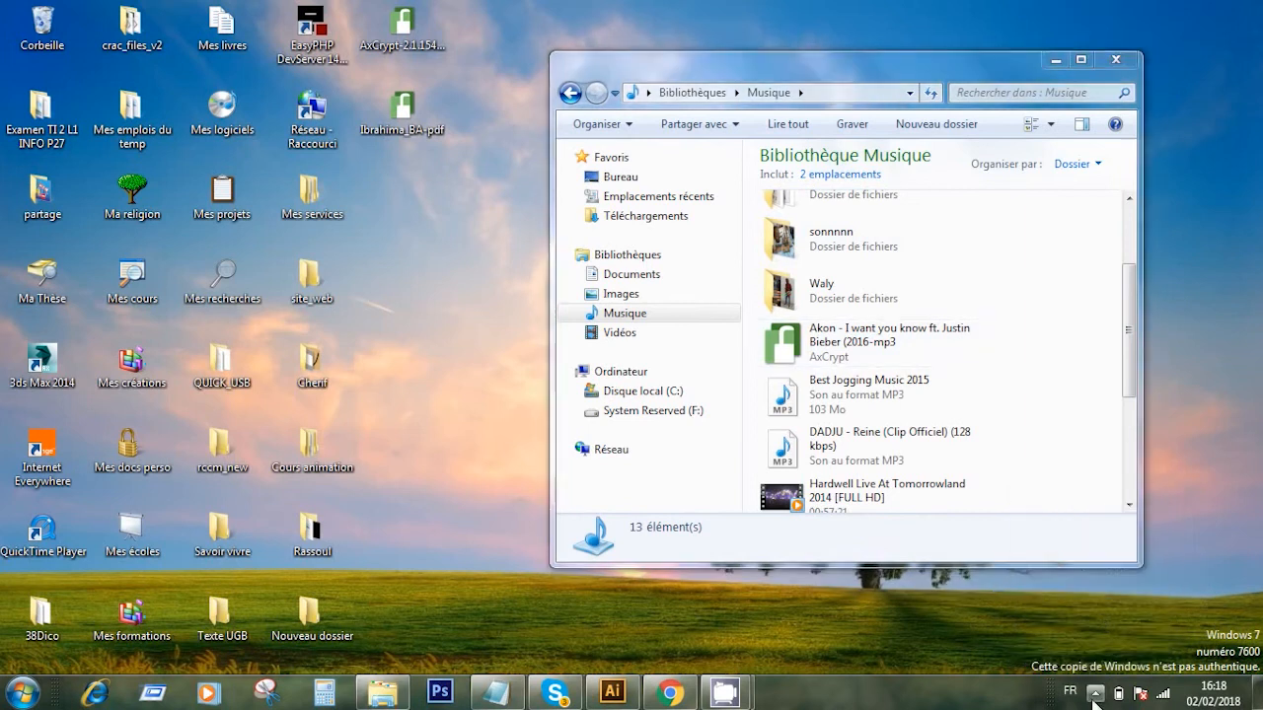
Open the encrypted Akon song, accept the warning, sign in with the AxCrypt account password and close the media player
left_click(777, 353)
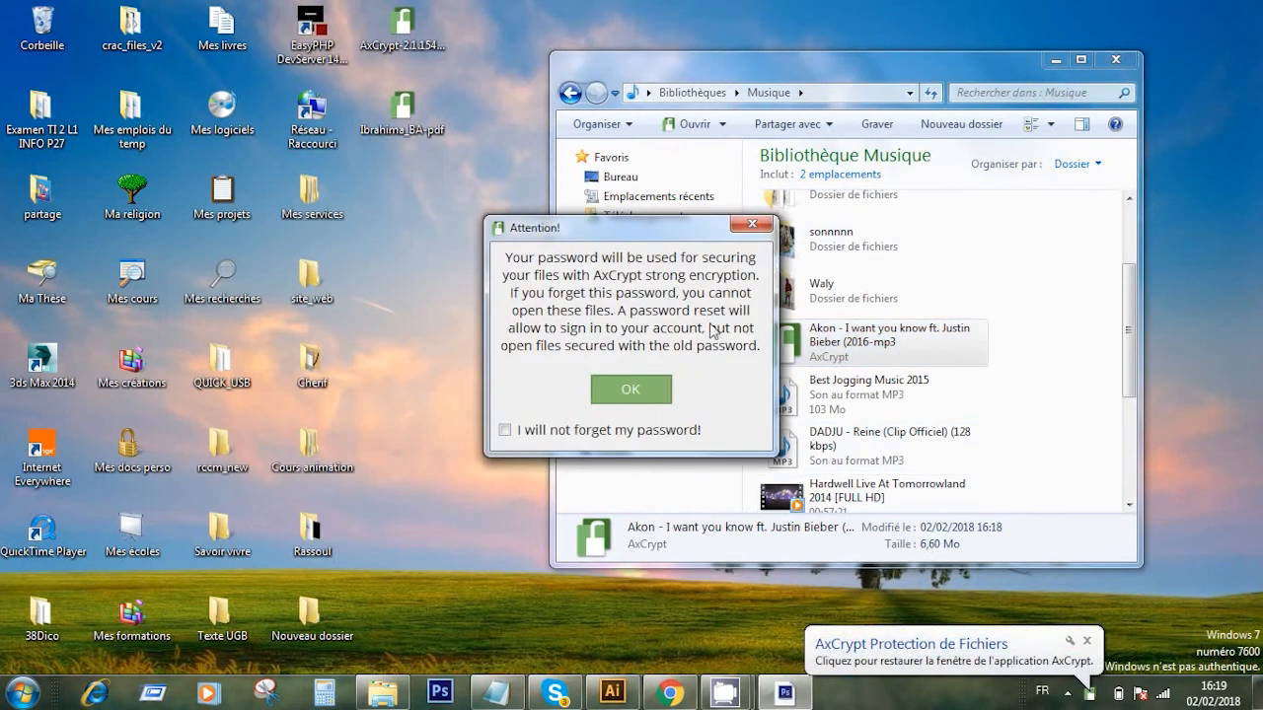
left_click(631, 389)
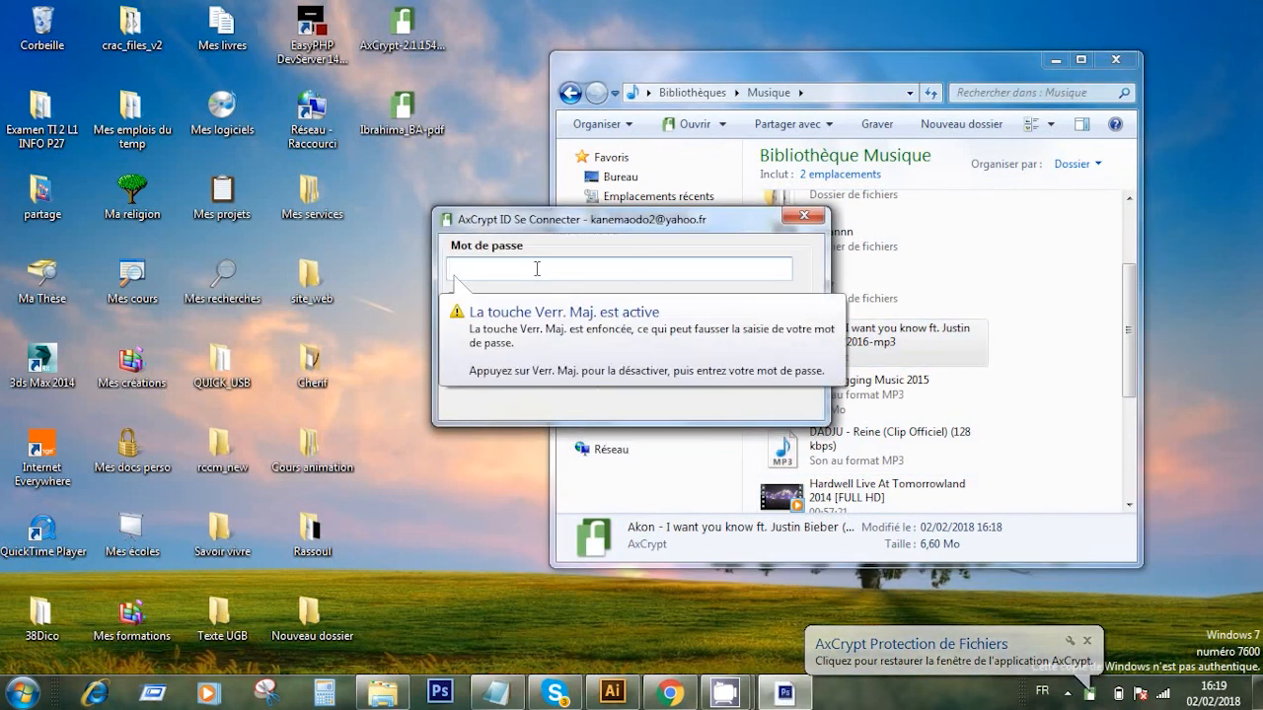
type("**")
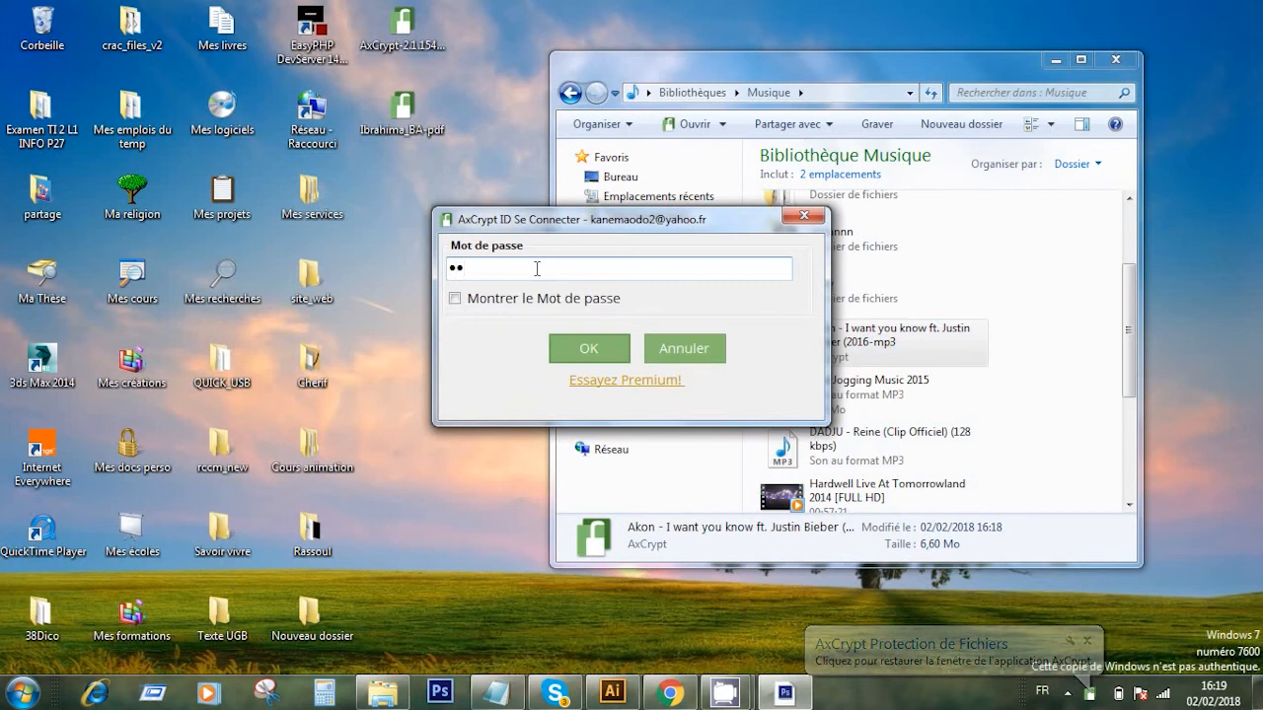
type("**")
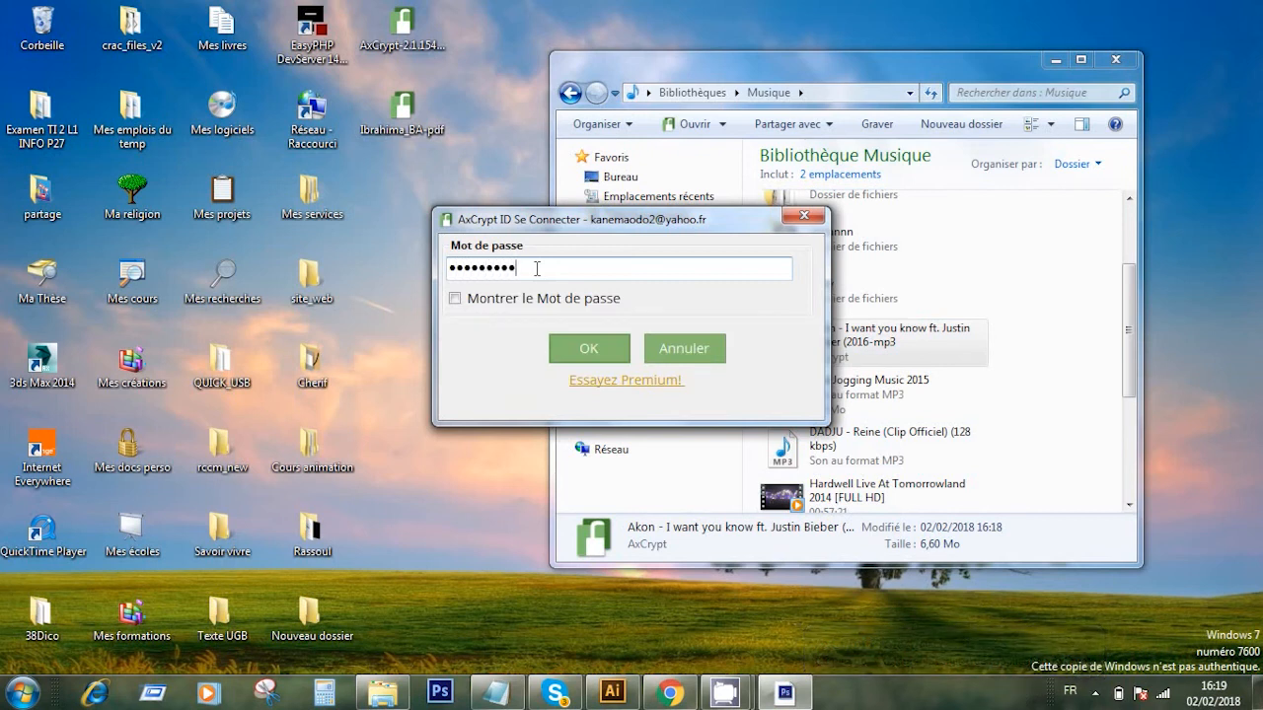
left_click(599, 353)
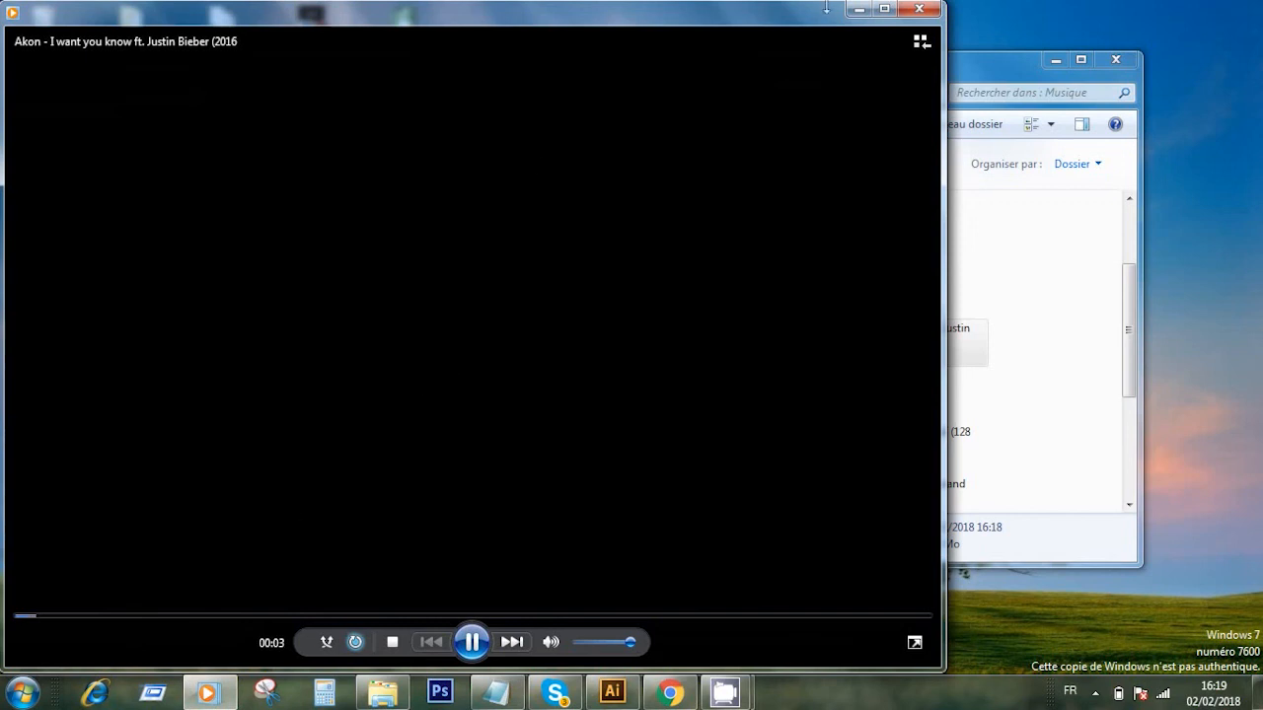
left_click(918, 9)
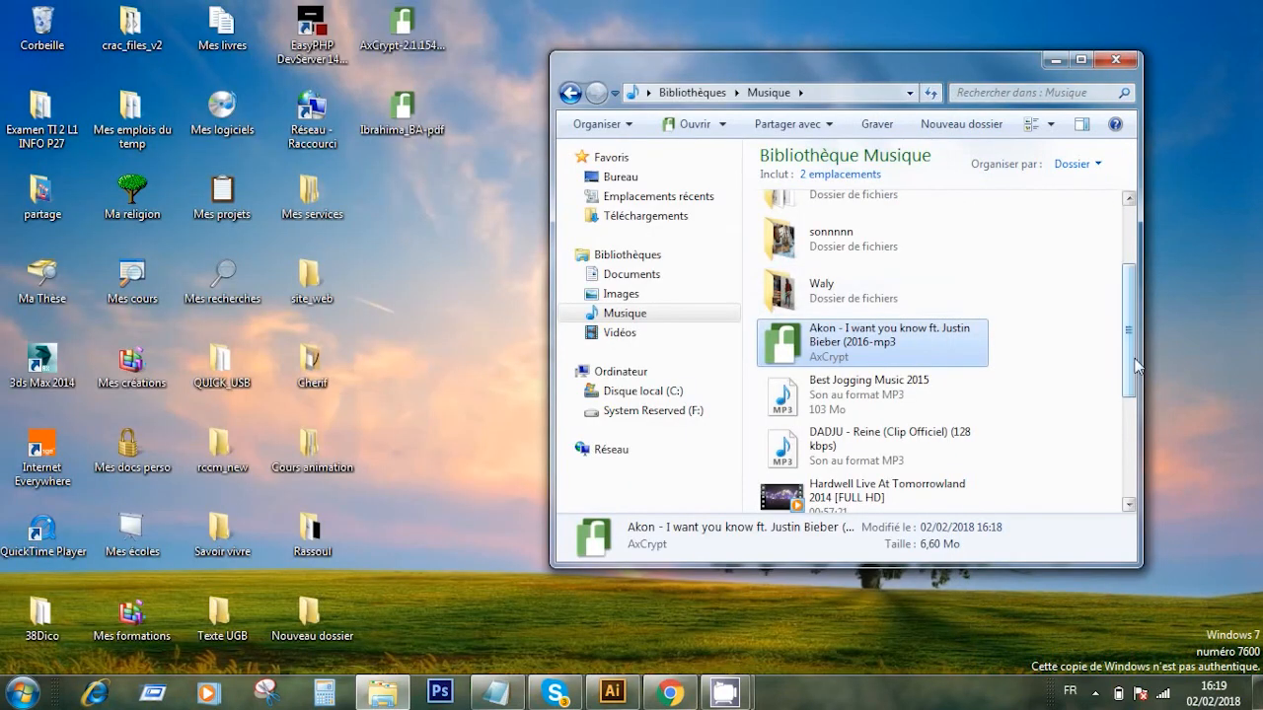
mouse_move(1130, 307)
left_mouse_down()
mouse_move(1129, 231)
mouse_move(1128, 360)
mouse_move(1124, 284)
left_mouse_up()
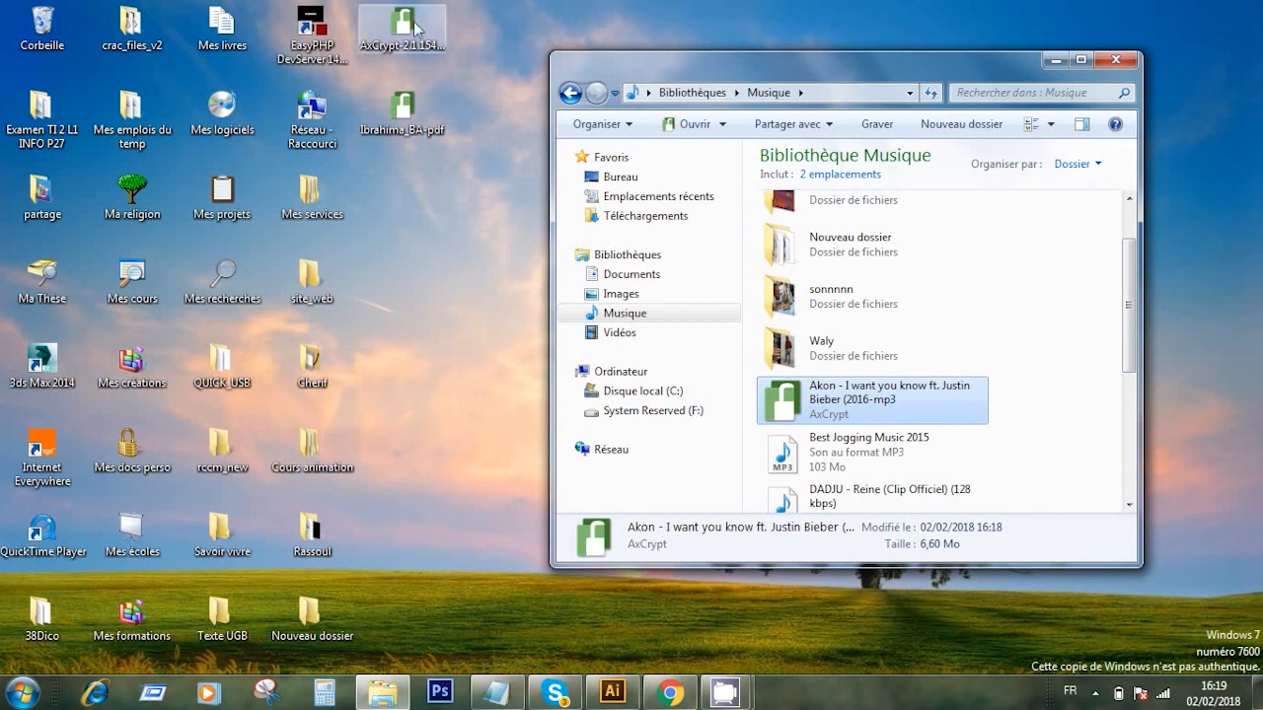
left_click_drag(902, 68, 749, 65)
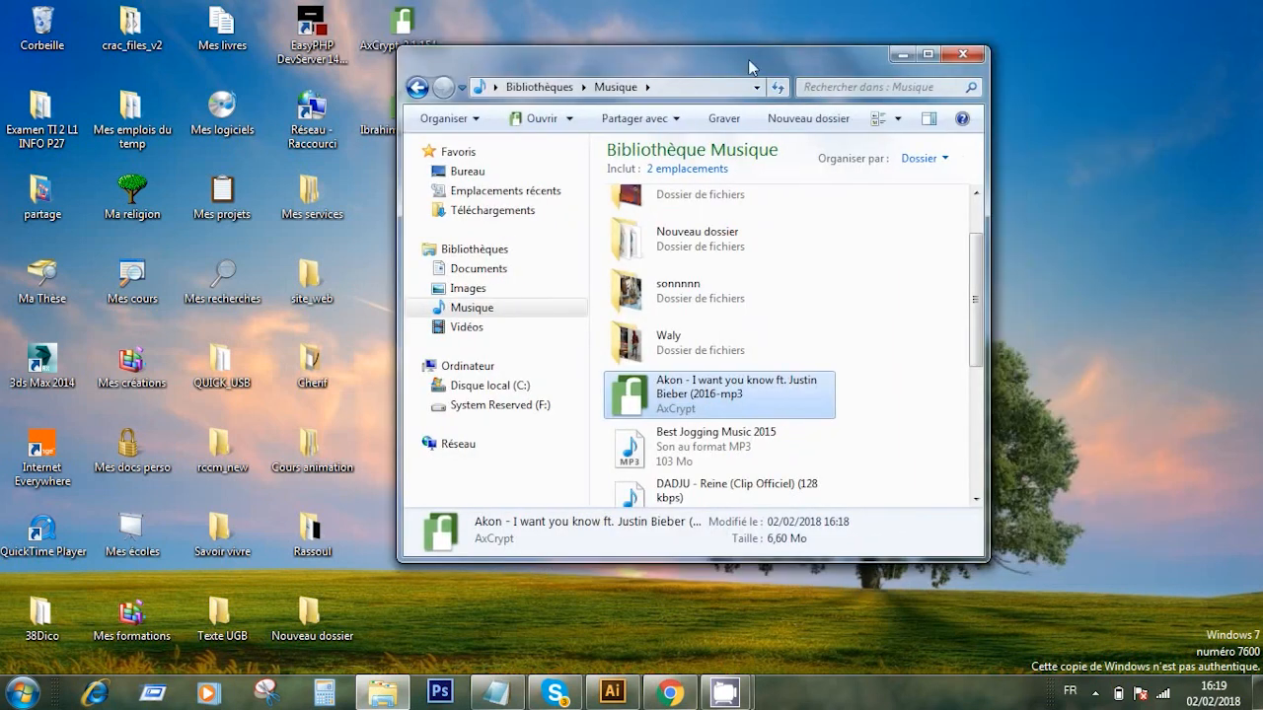
left_click_drag(976, 304, 969, 359)
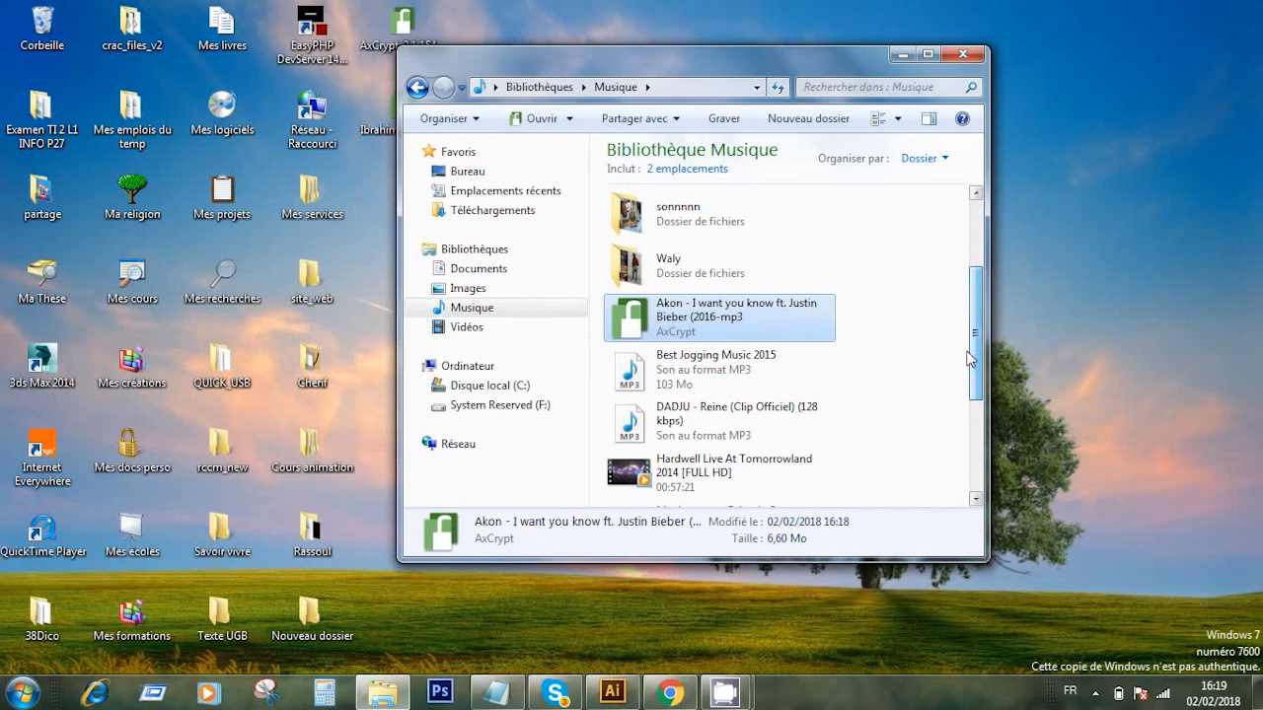